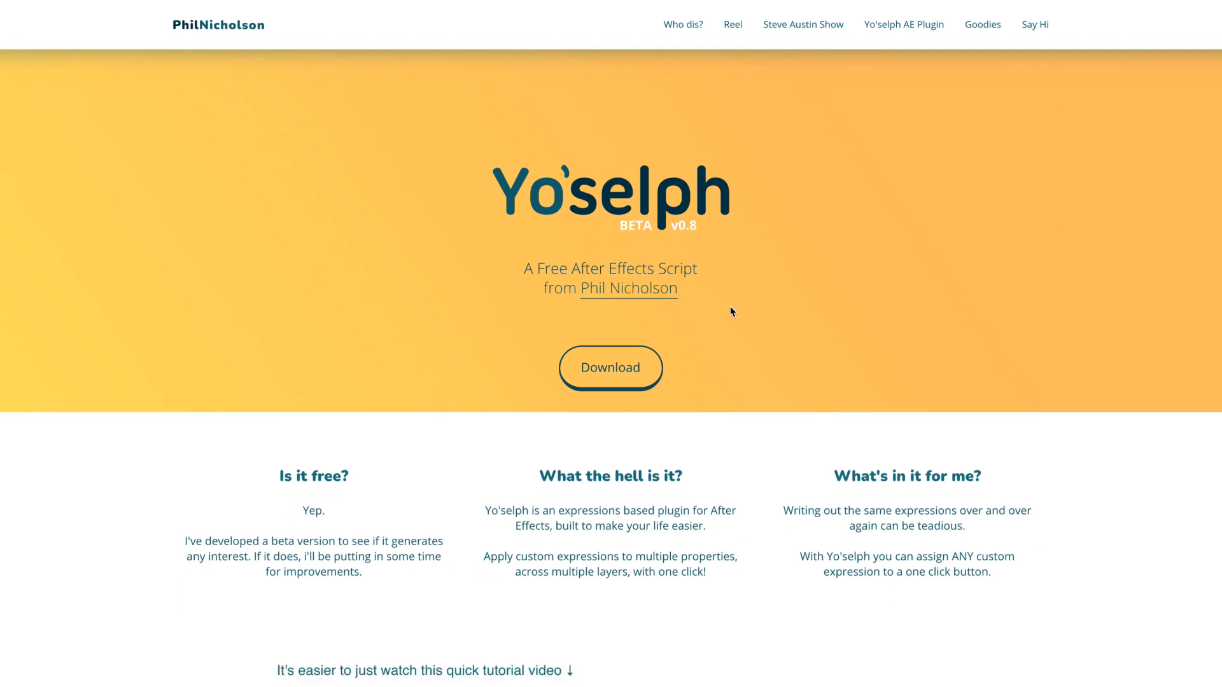
Step: Read the Yo'selph product page's description of the script and download the free v0.8 beta
scroll(759, 319, "up", 3)
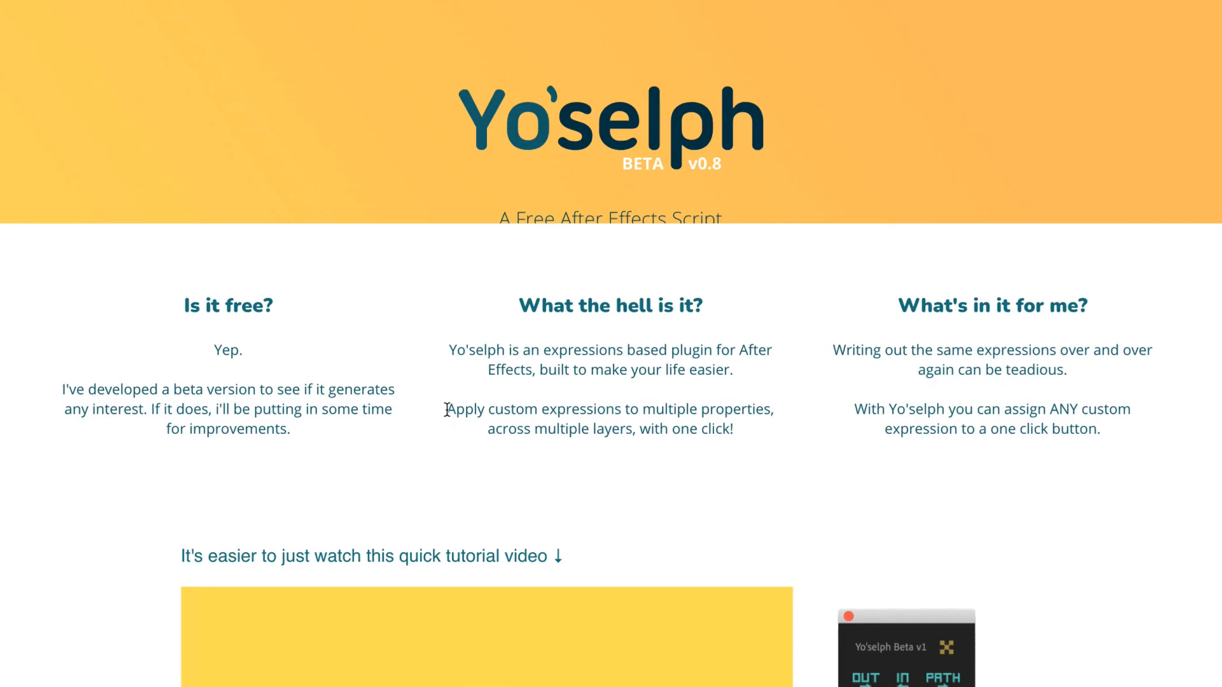
left_click_drag(447, 409, 632, 410)
left_click_drag(643, 409, 733, 411)
left_click_drag(650, 429, 735, 429)
scroll(802, 447, "down", 4)
scroll(819, 448, "up", 6)
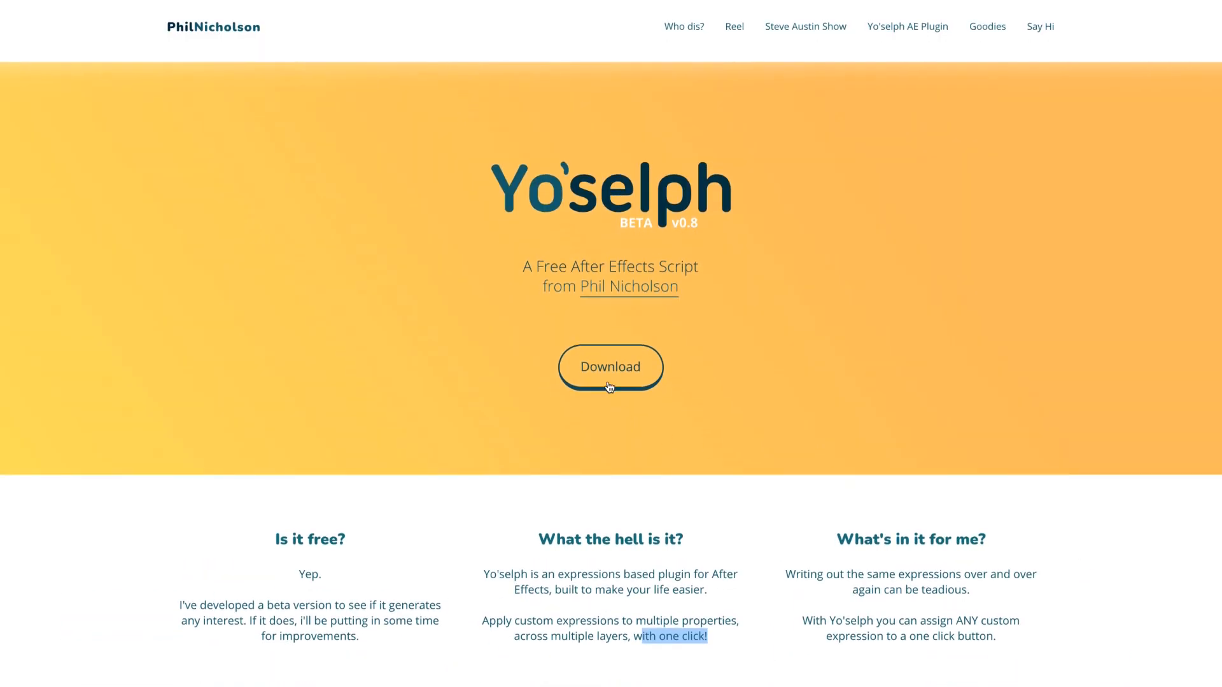
left_click(621, 374)
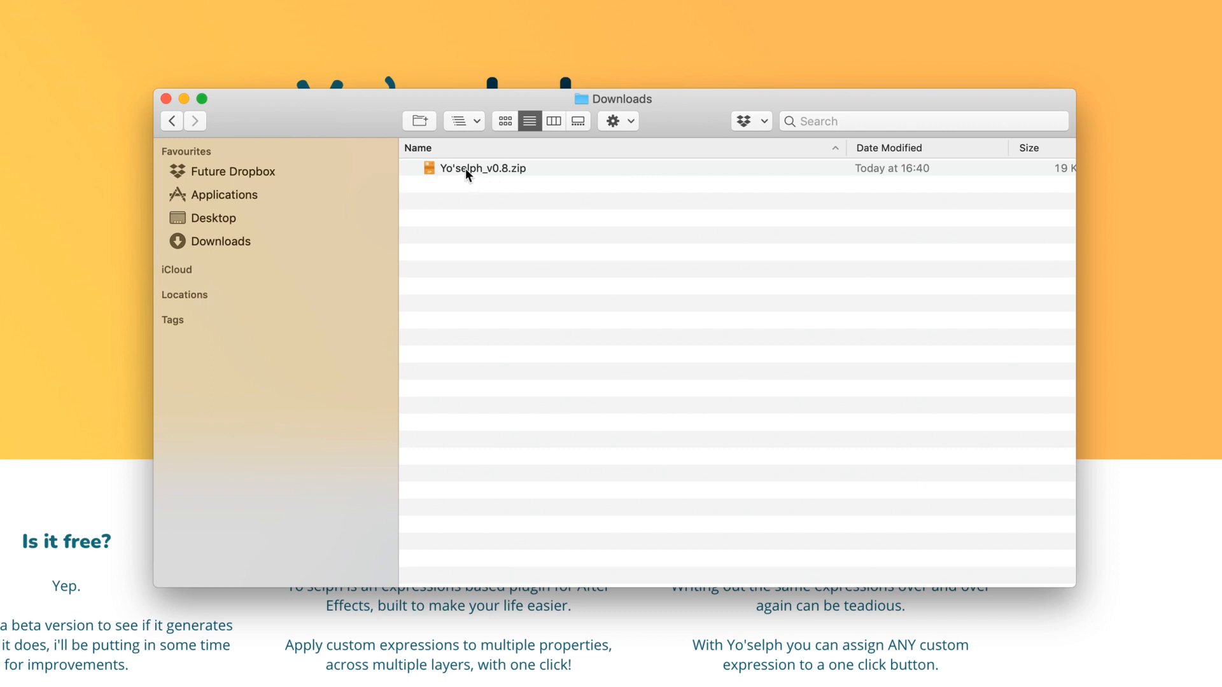
Step: Extract Yo'selph_v0.8.zip in the Downloads folder and expand the resulting _Build V1 folder
double_click(470, 169)
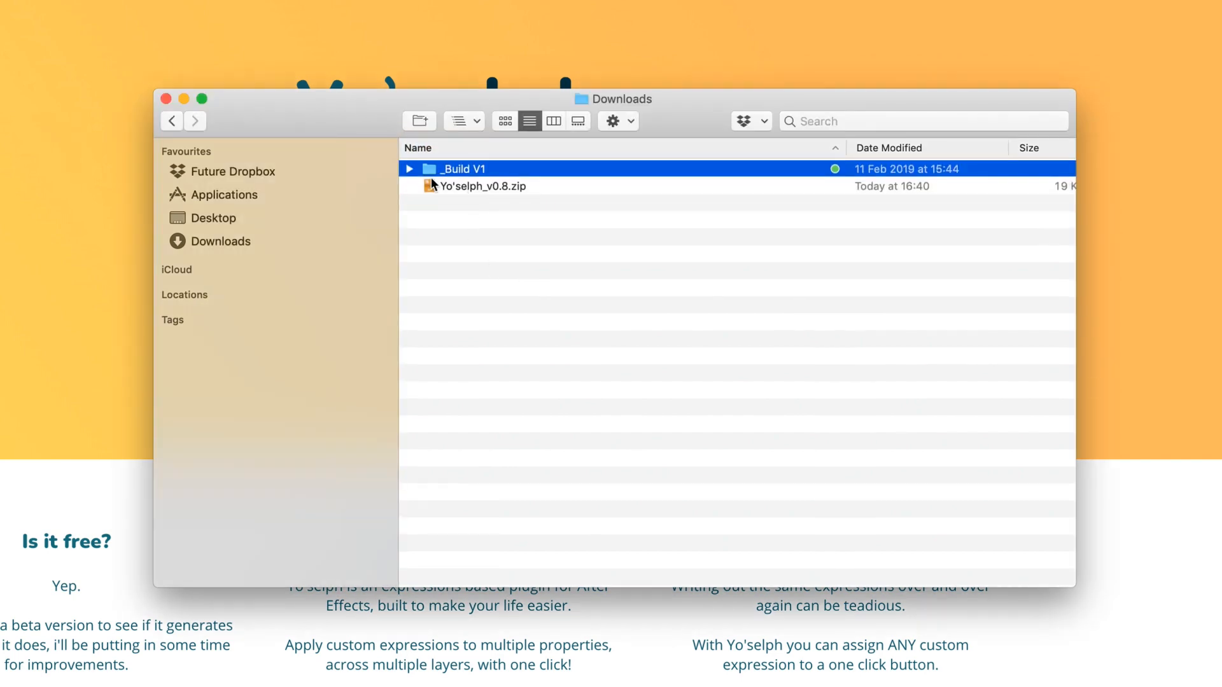
left_click(409, 168)
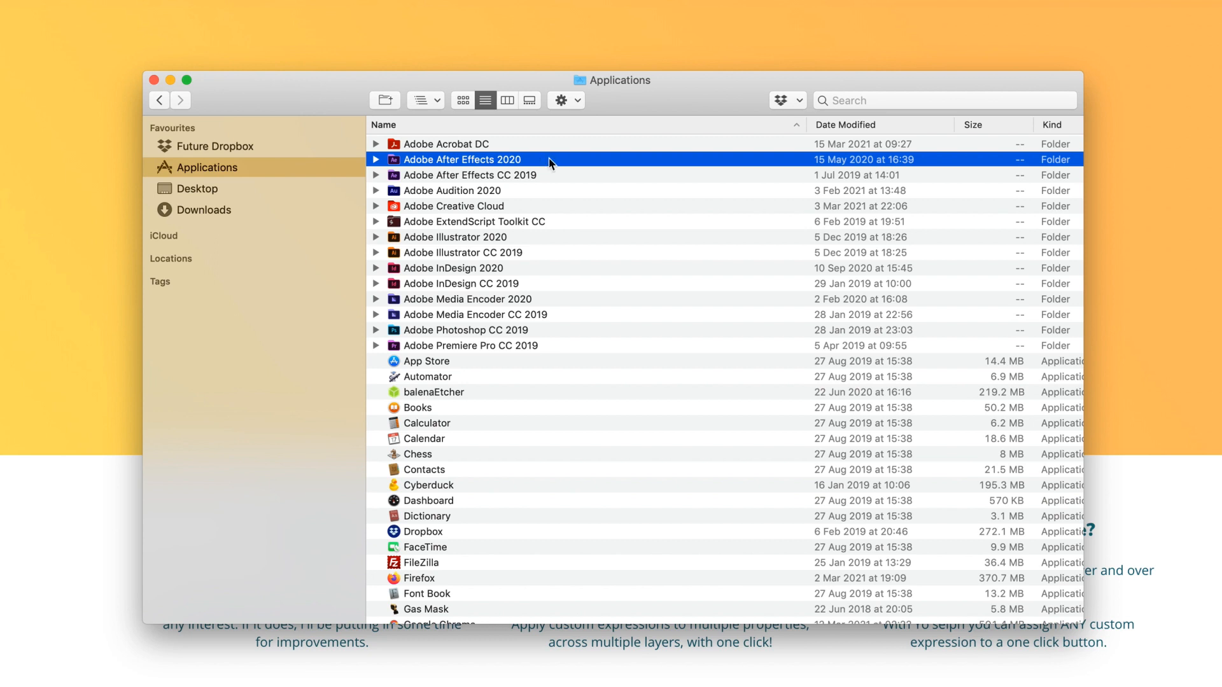
Step: Paste the copied _Build V1 contents into the ScriptUI Panels folder inside the Adobe After Effects 2020 Scripts folder
double_click(549, 161)
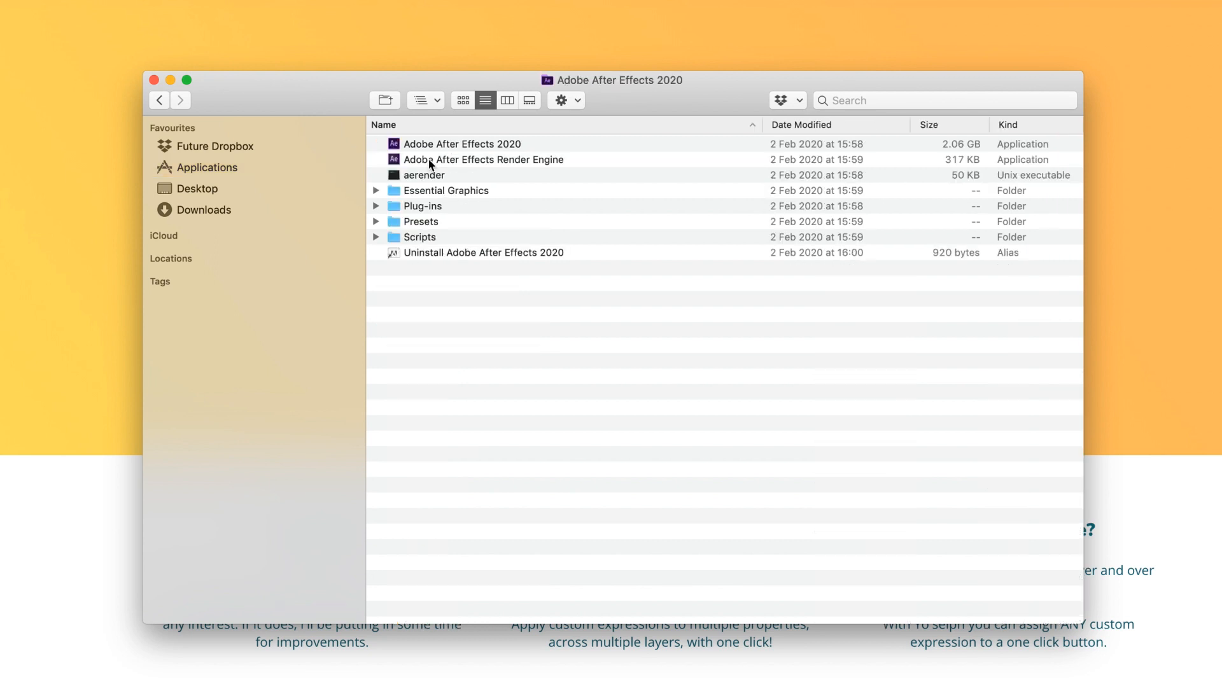
left_click(431, 239)
double_click(431, 238)
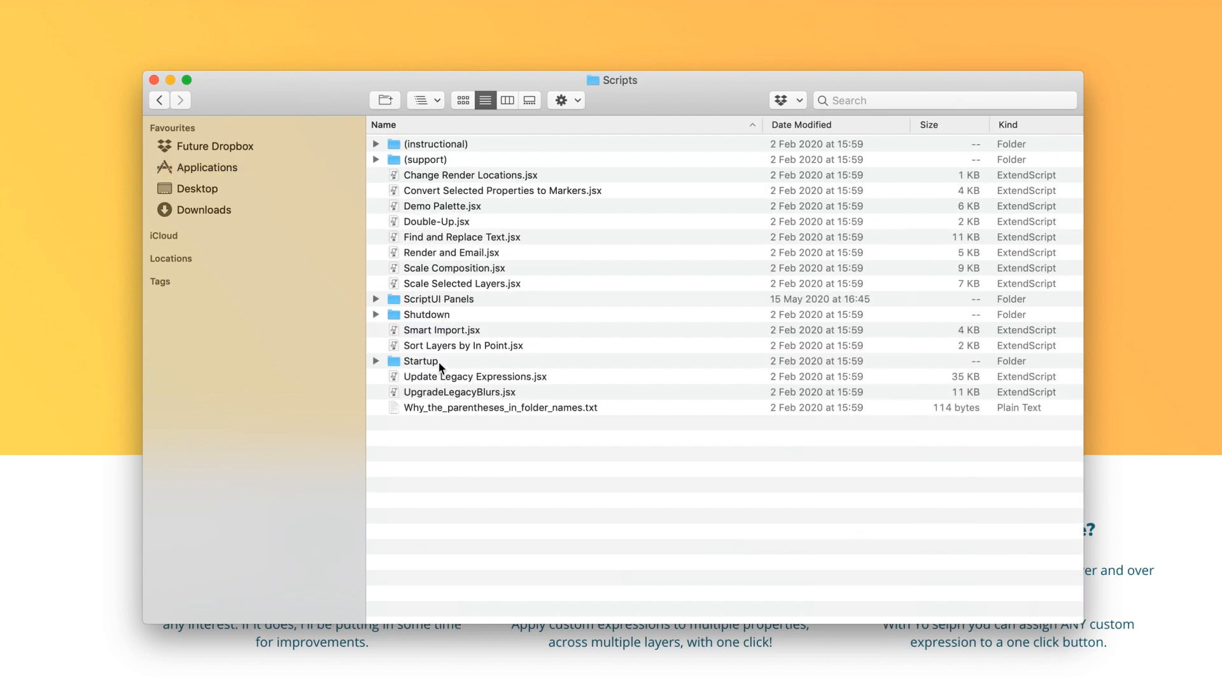
double_click(445, 301)
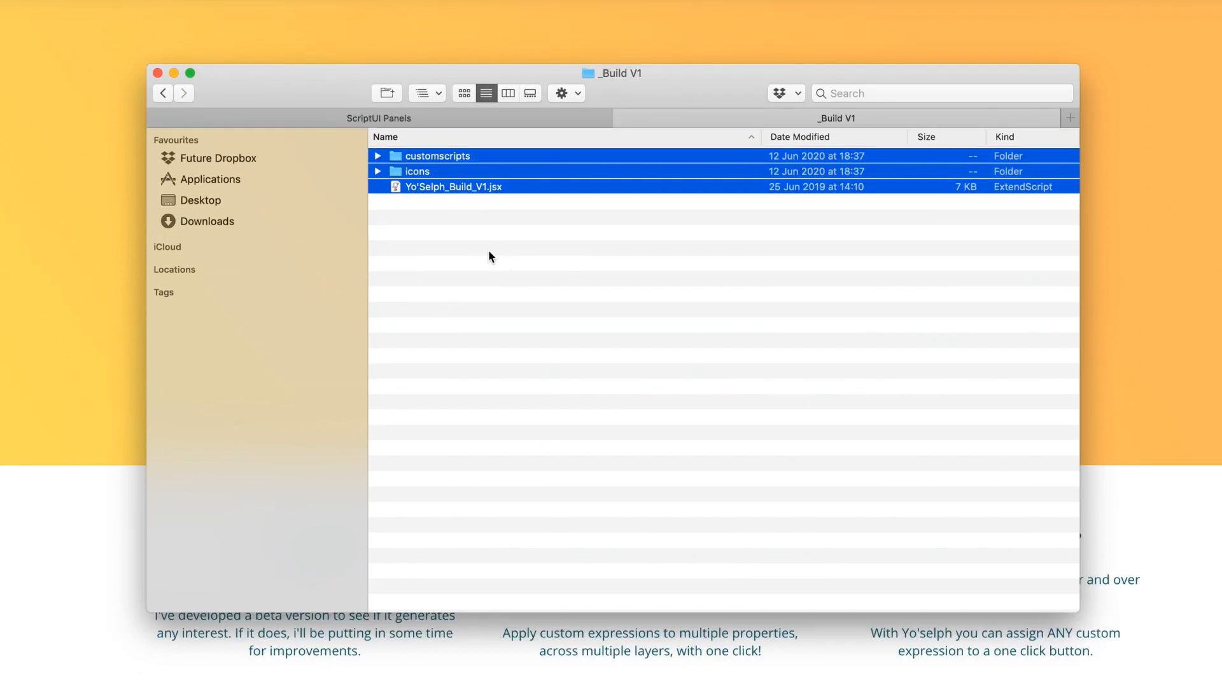
left_click(223, 121)
key("super+v")
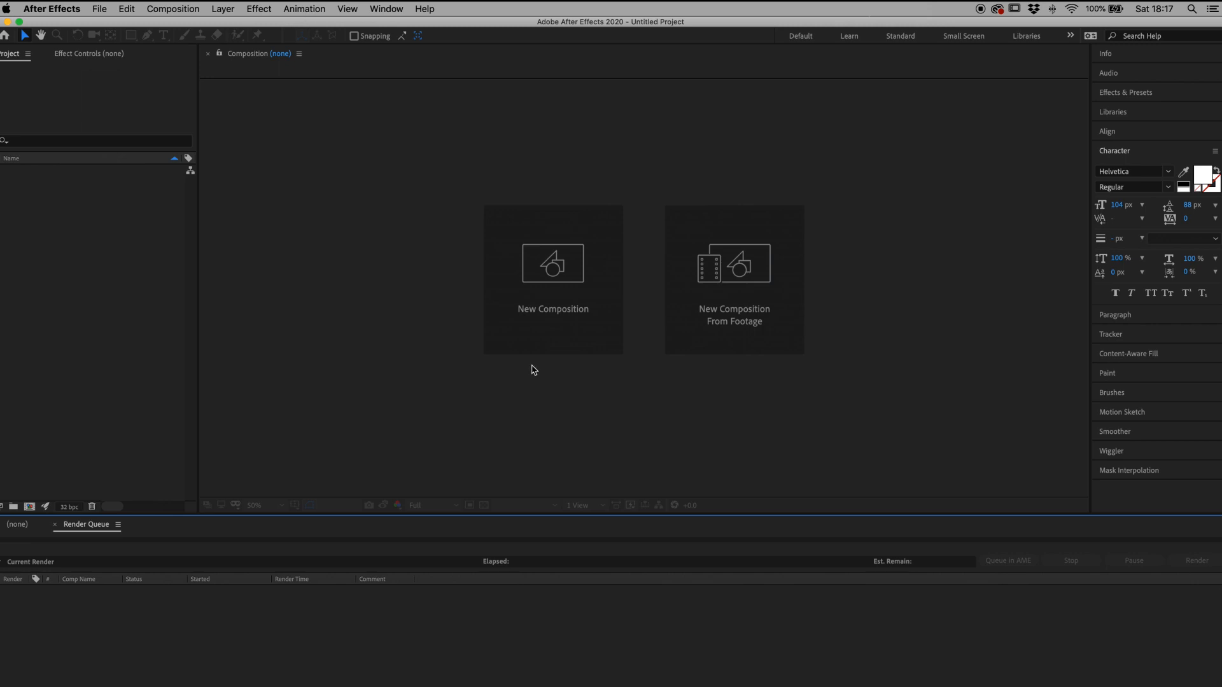
Step: Switch to After Effects, launch the Yo'Selph_Build_V1.jsx script panel, and place it beside the new-composition options
left_click(385, 10)
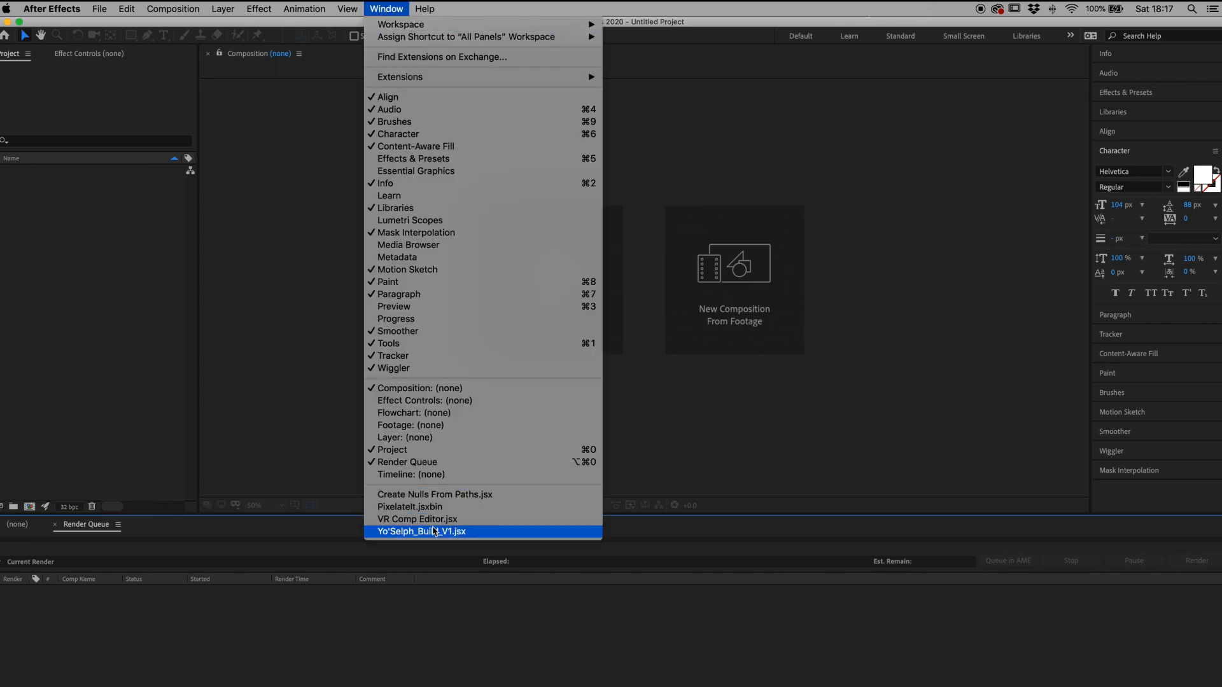
left_click(434, 537)
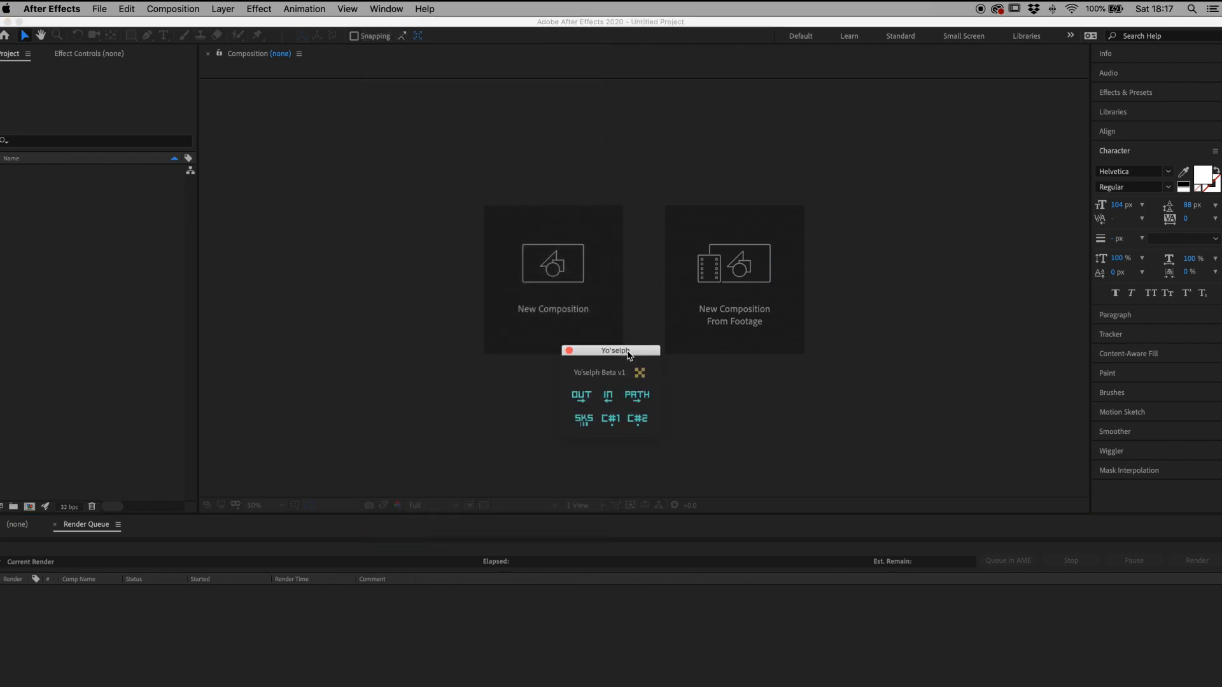
left_click_drag(630, 354, 893, 245)
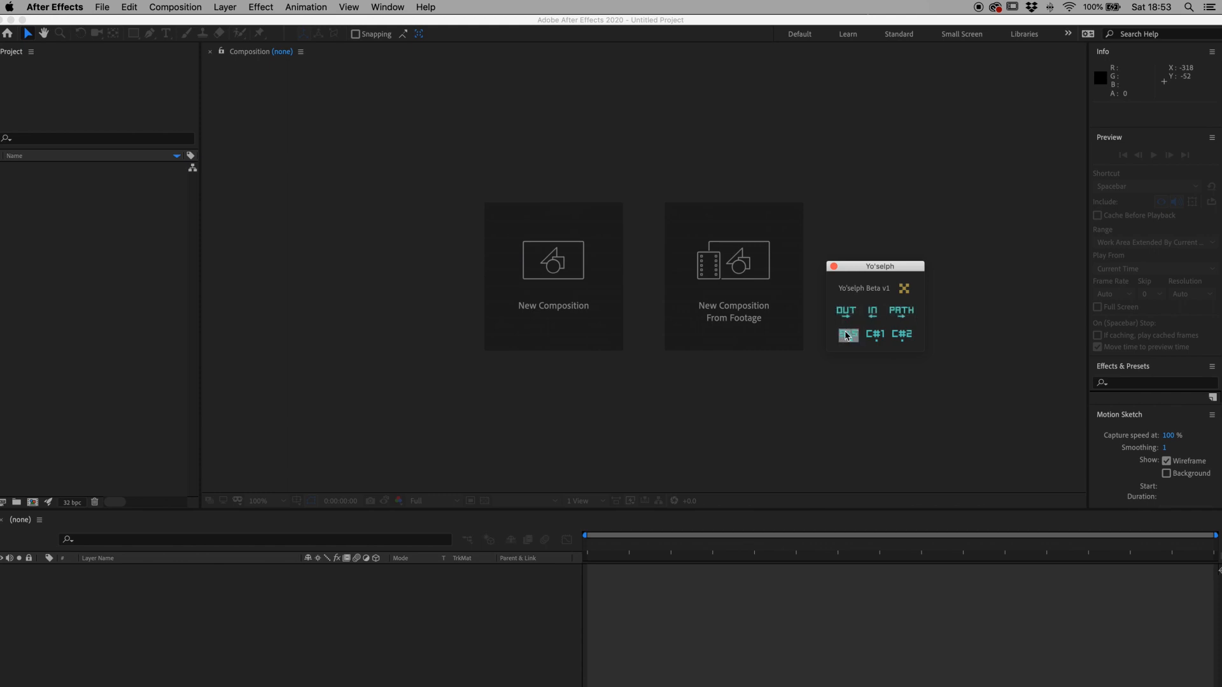
Step: Open the Lightbeam_test.aep project from the Test Project folder
left_click(102, 9)
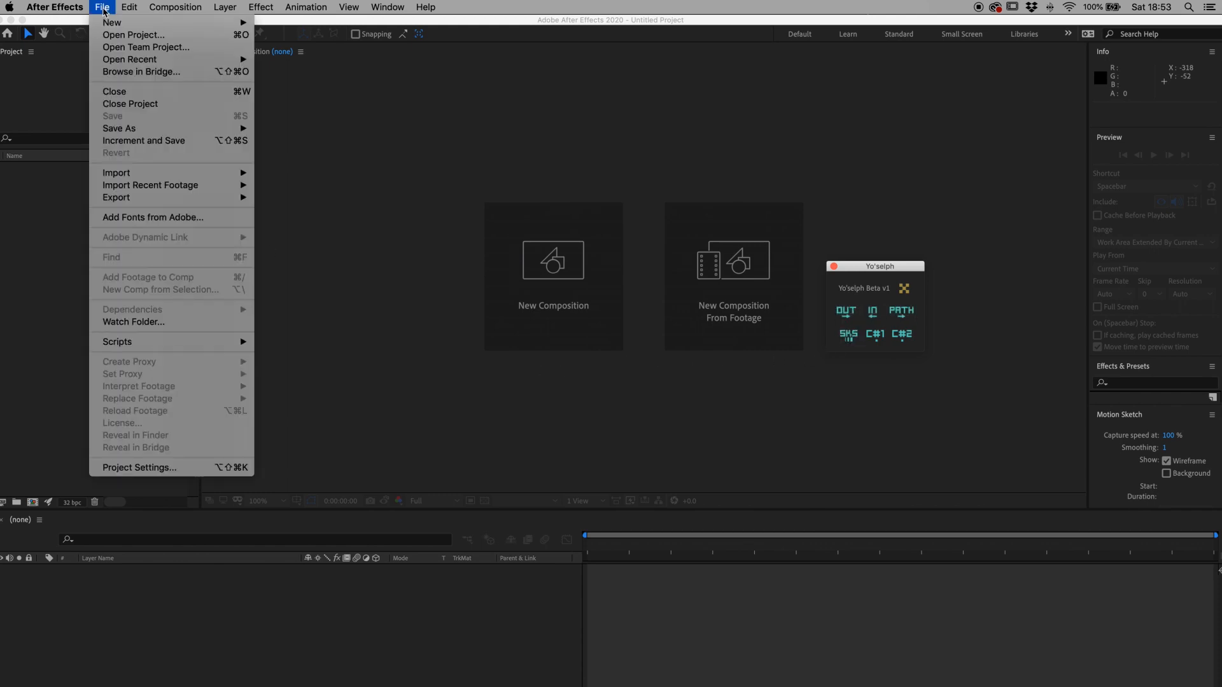
left_click(140, 41)
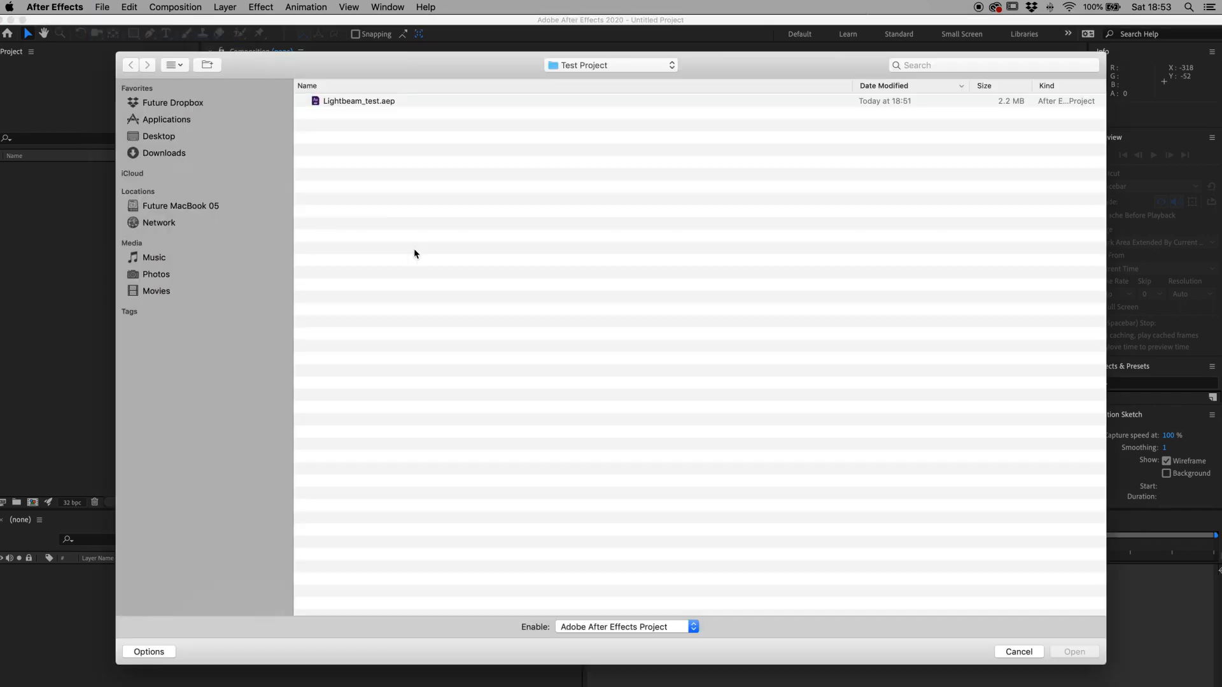
left_click(364, 103)
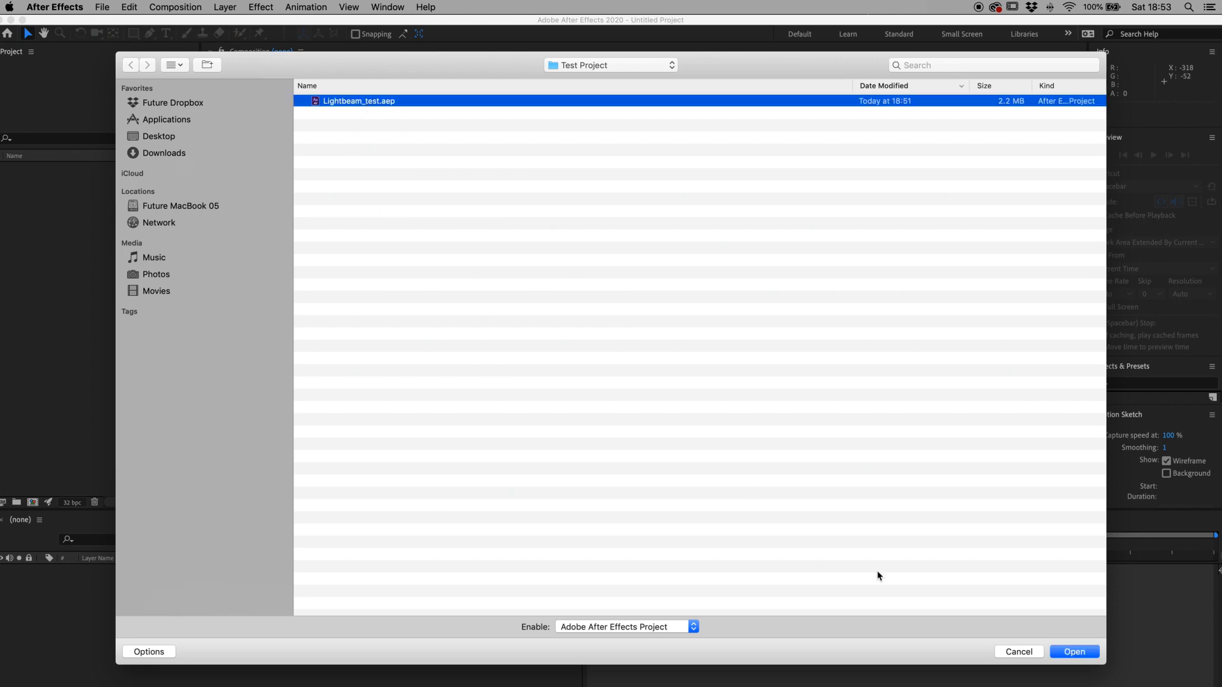
left_click(1062, 655)
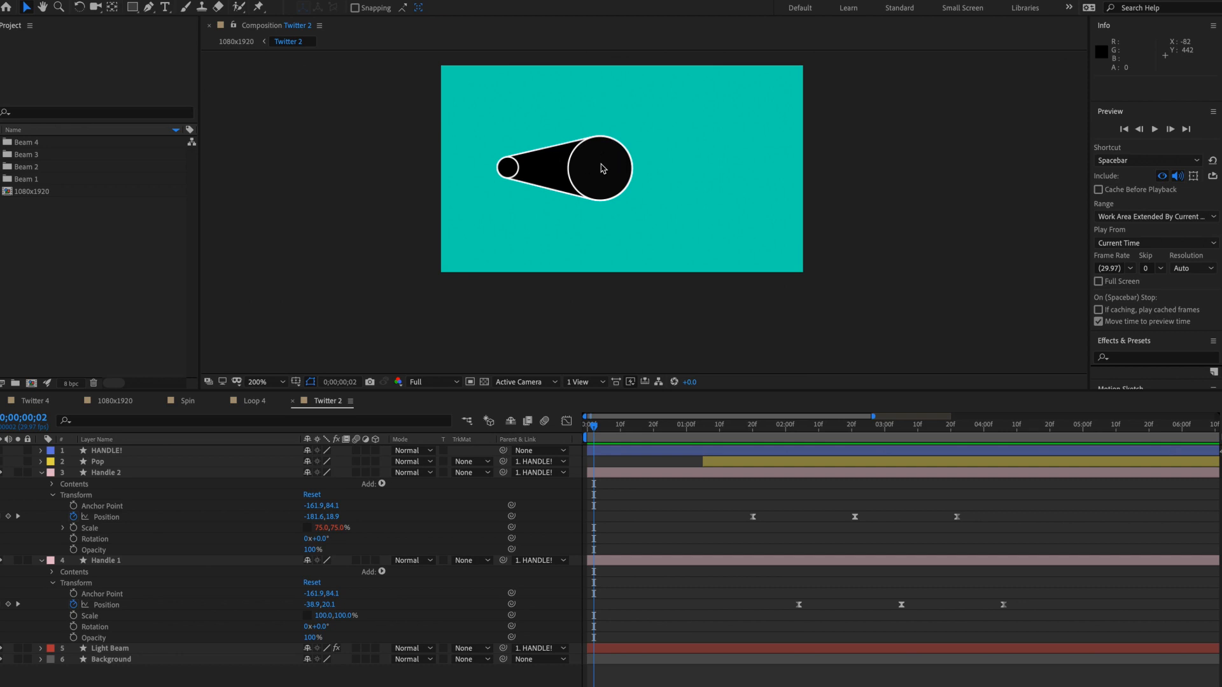
Step: Play back the light beam animation in the Twitter 2 composition to check its current motion
left_click(599, 285)
left_click(588, 266)
left_click_drag(589, 266, 609, 317)
left_click(572, 438)
key("space")
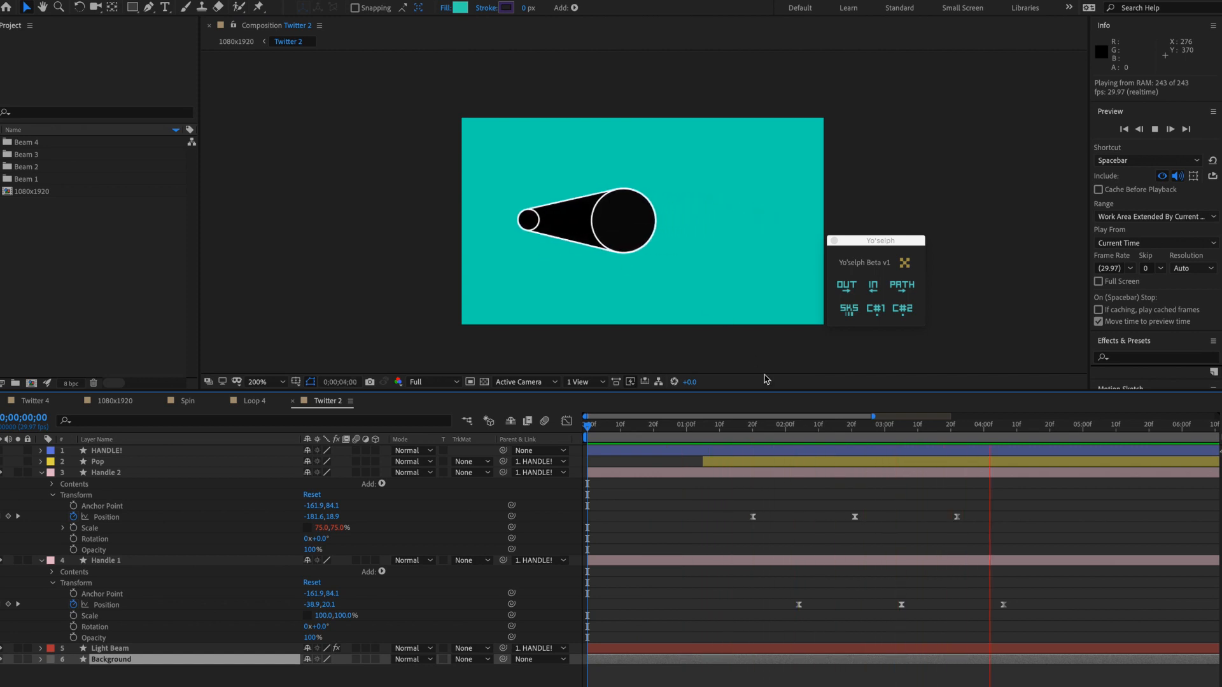
key("space")
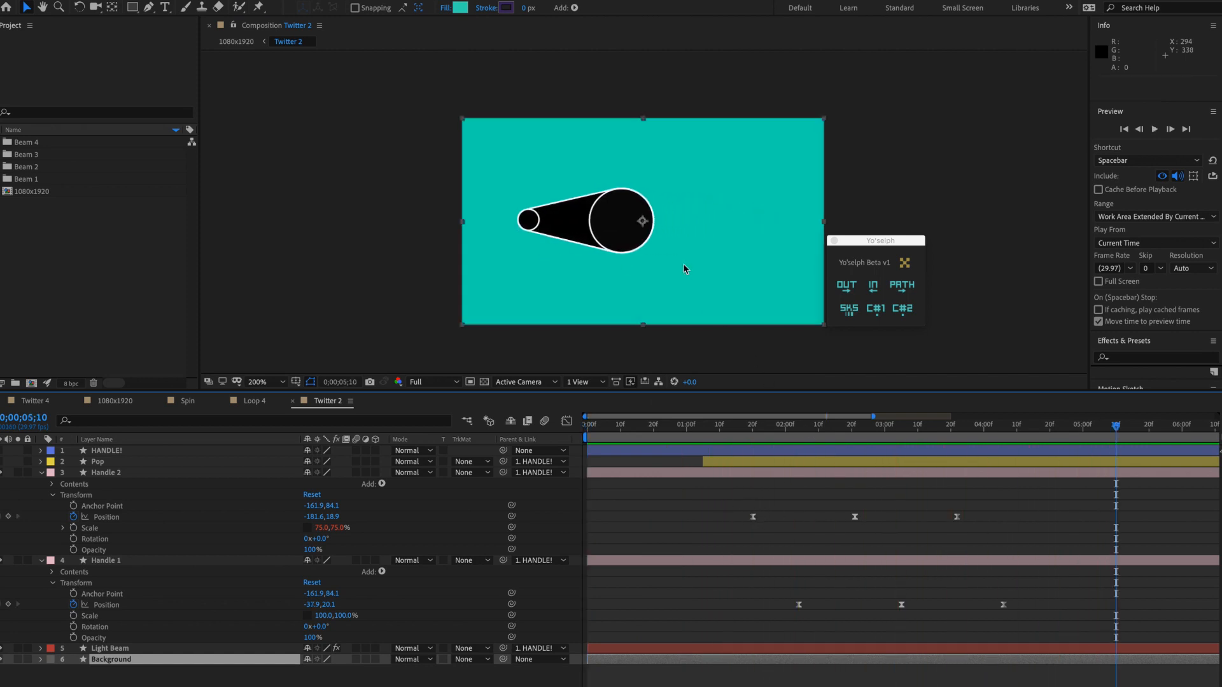
Step: Add Yo'selph's loopOut expression to the Position of both Handle 2 and Handle 1, and show the resulting expressions
left_click_drag(870, 243, 902, 231)
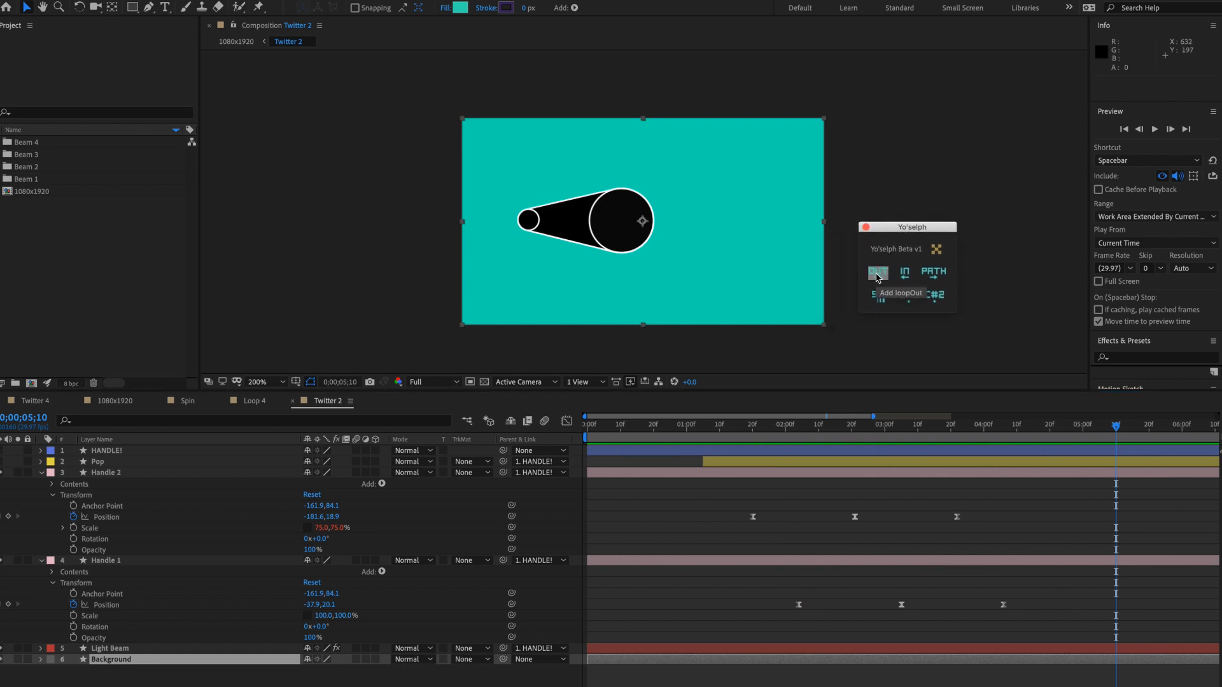
left_click(686, 529)
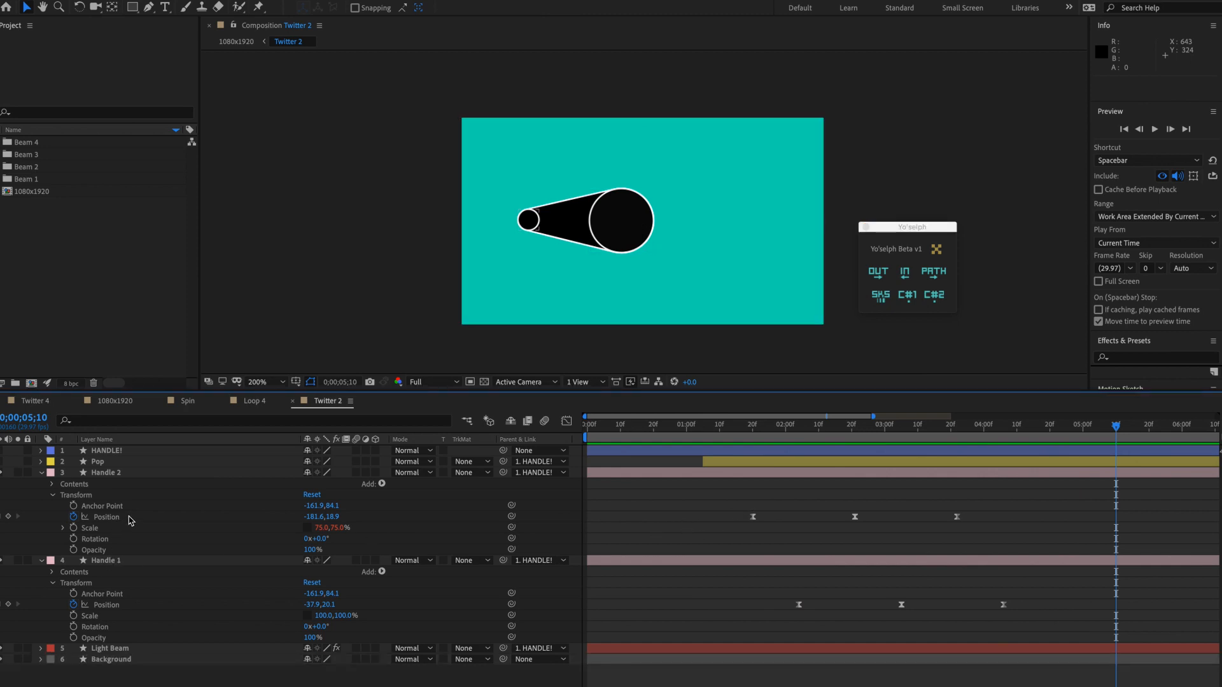
left_click(106, 517)
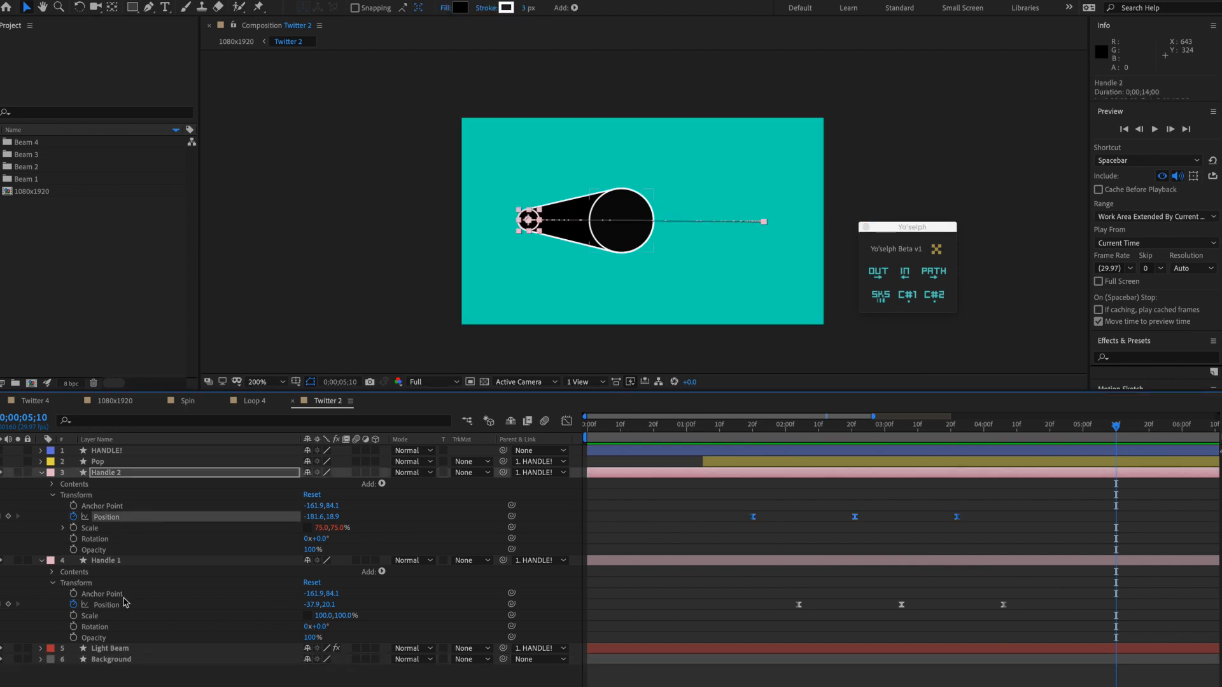
left_click(107, 605, "shift")
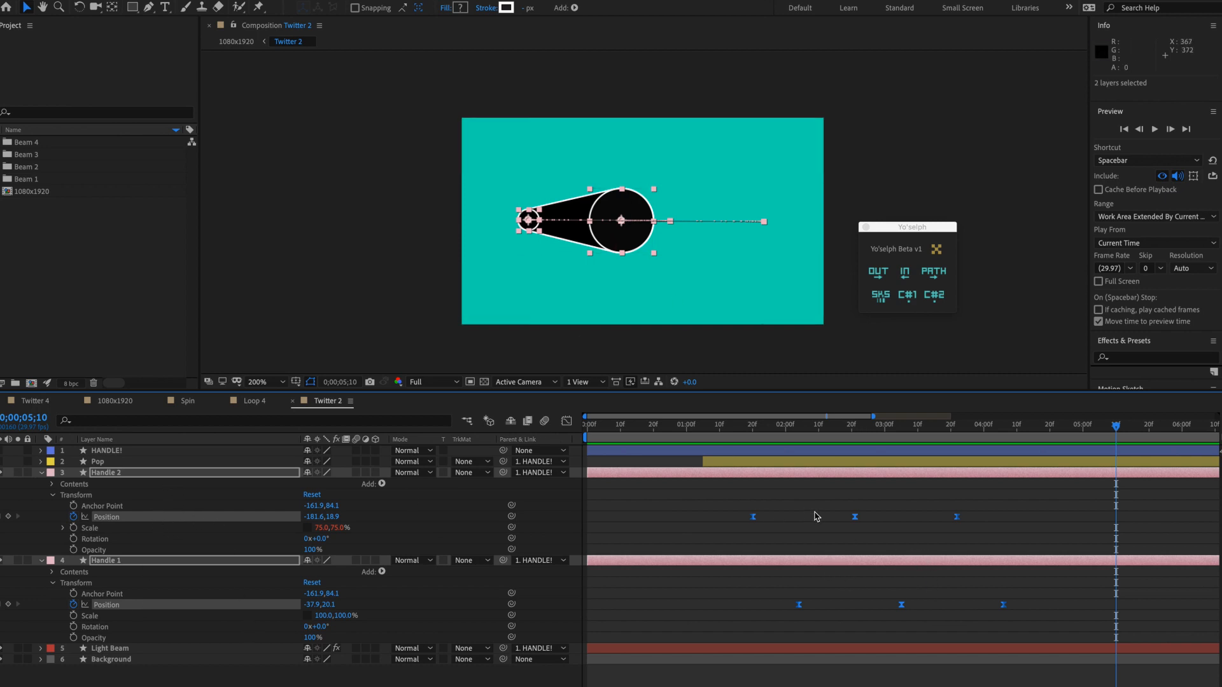
left_click(878, 274)
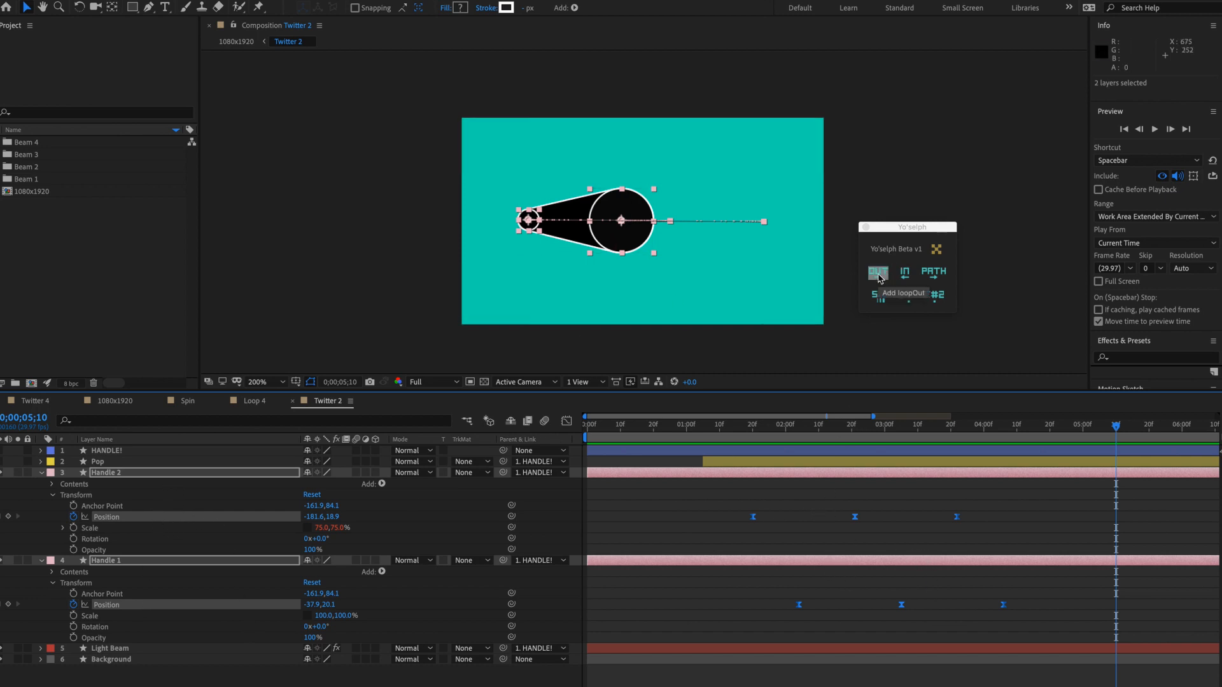
left_click(627, 506)
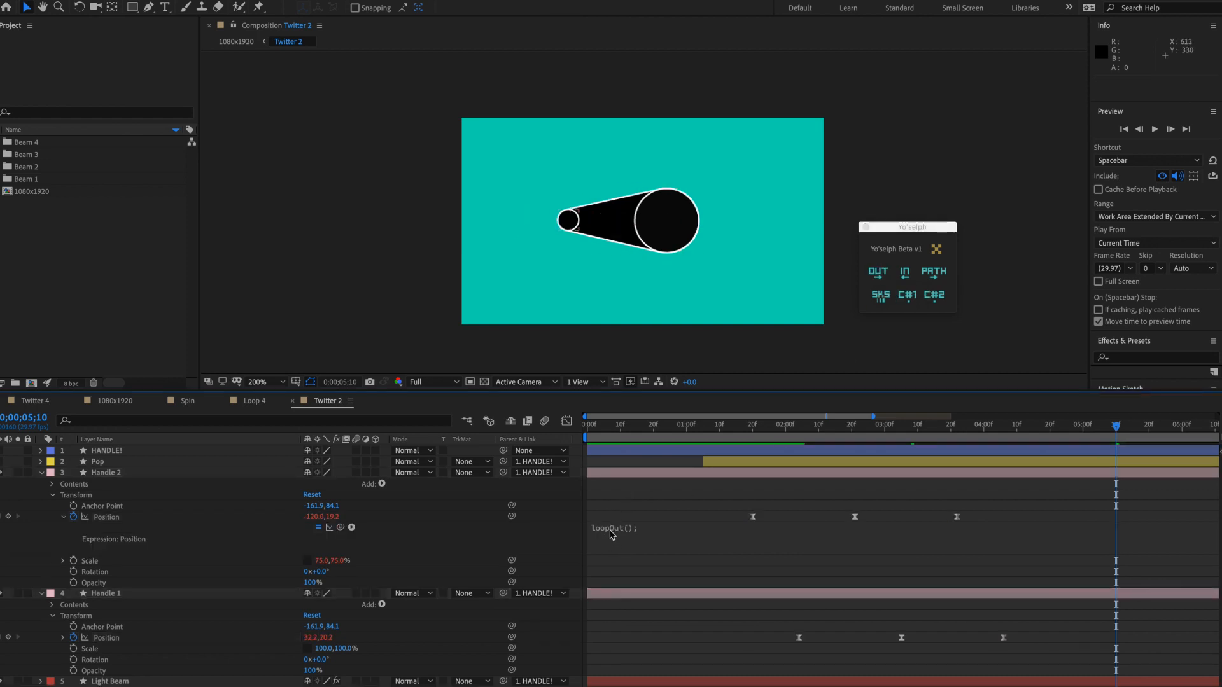
left_click(64, 637)
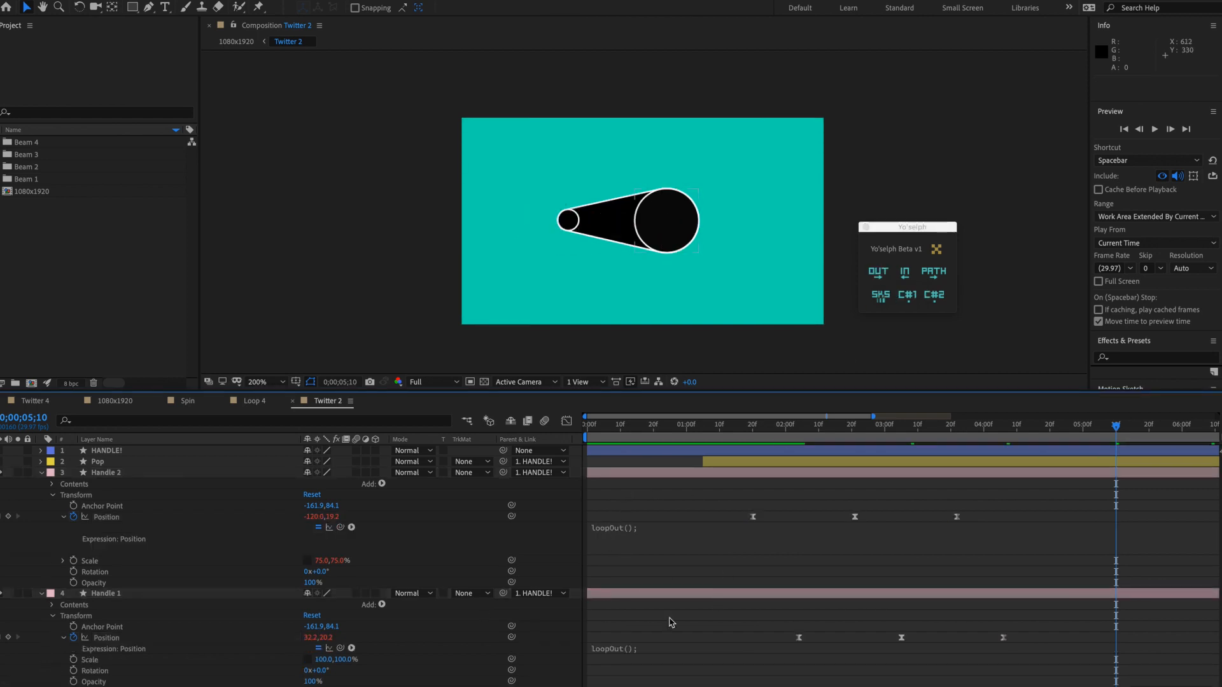
Step: Play back the light beam animation with loopOut applied, and reselect the Position properties of Handle 2 and Handle 1
key("space")
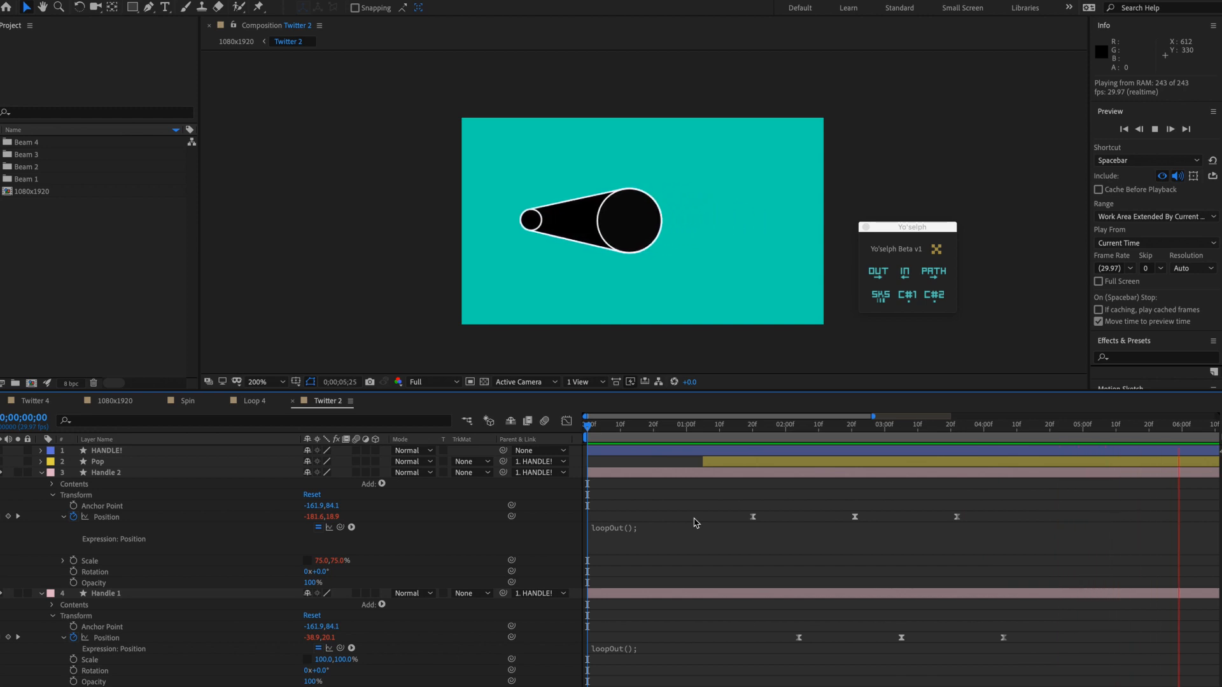
key("space")
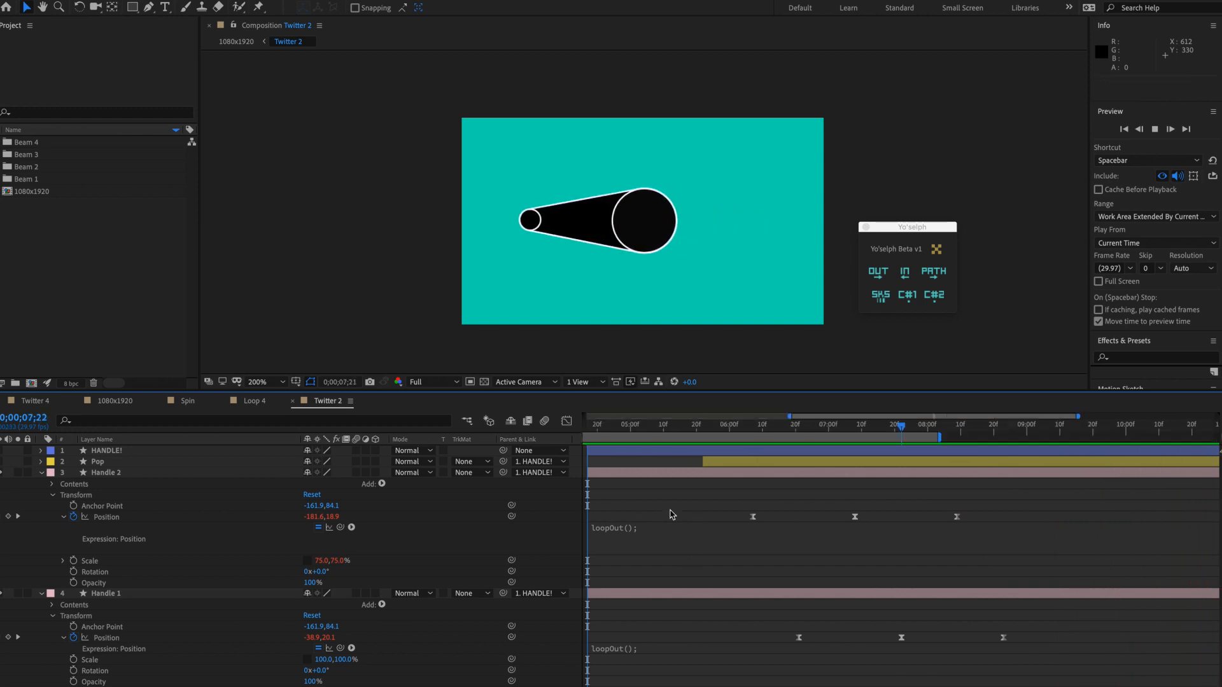
scroll(721, 674, "left", 5)
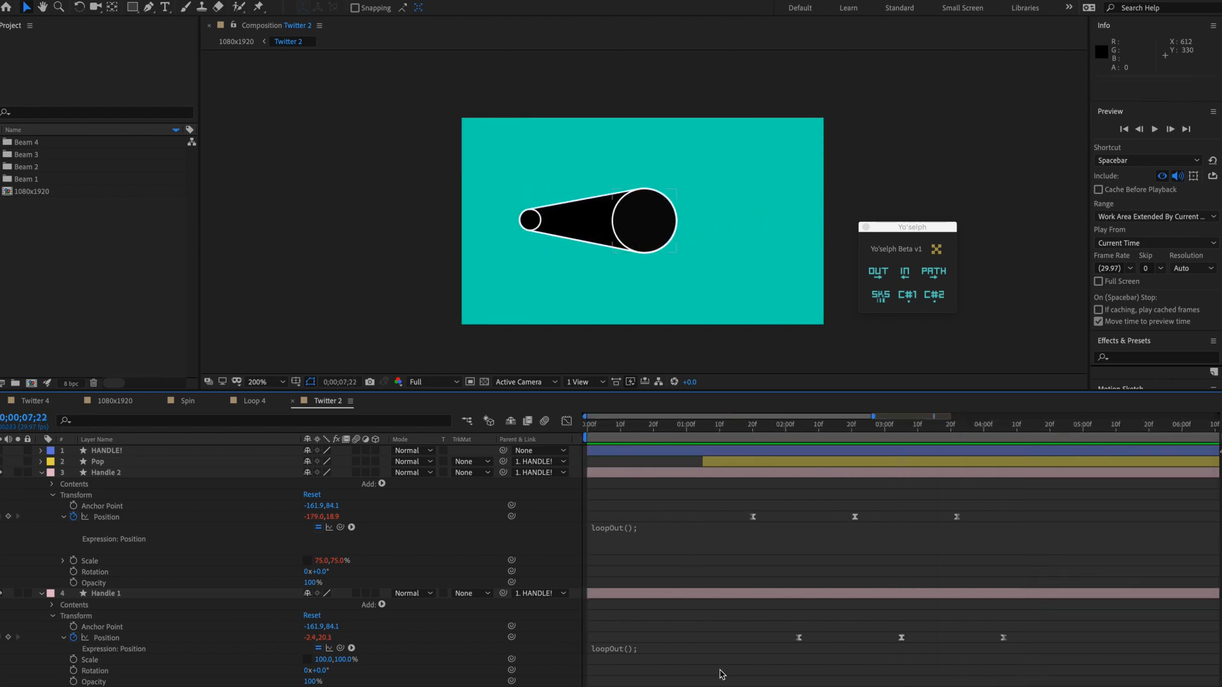
left_click(118, 519)
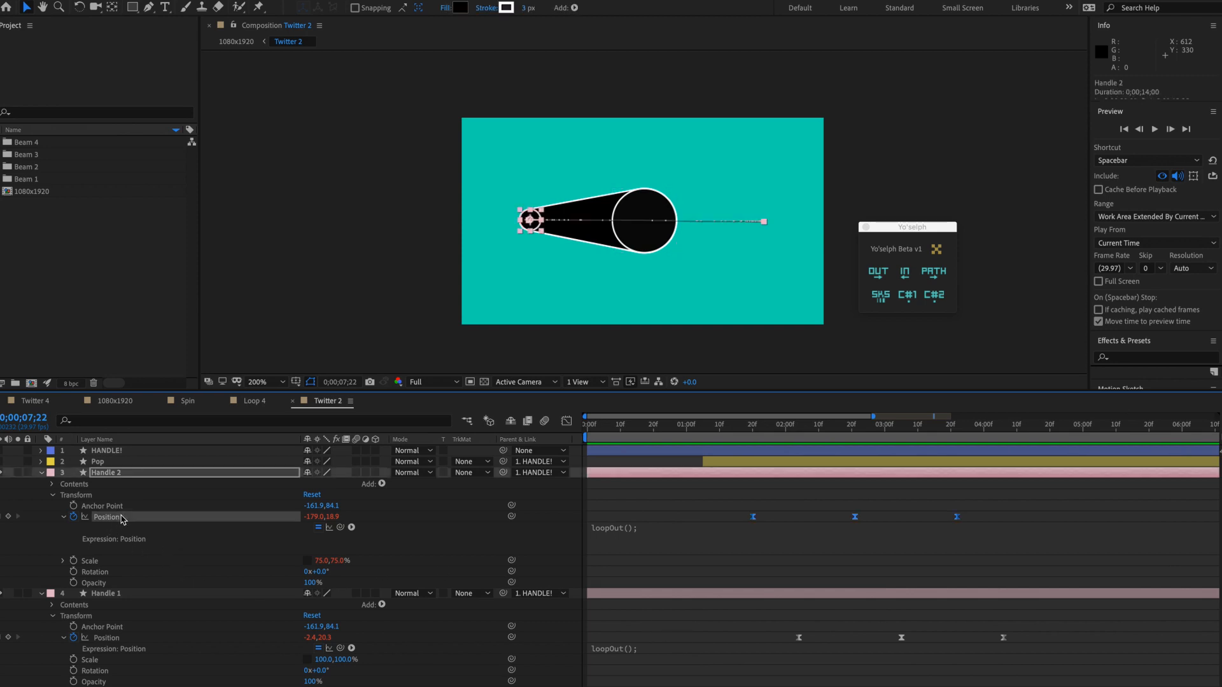
left_click(123, 639, "shift")
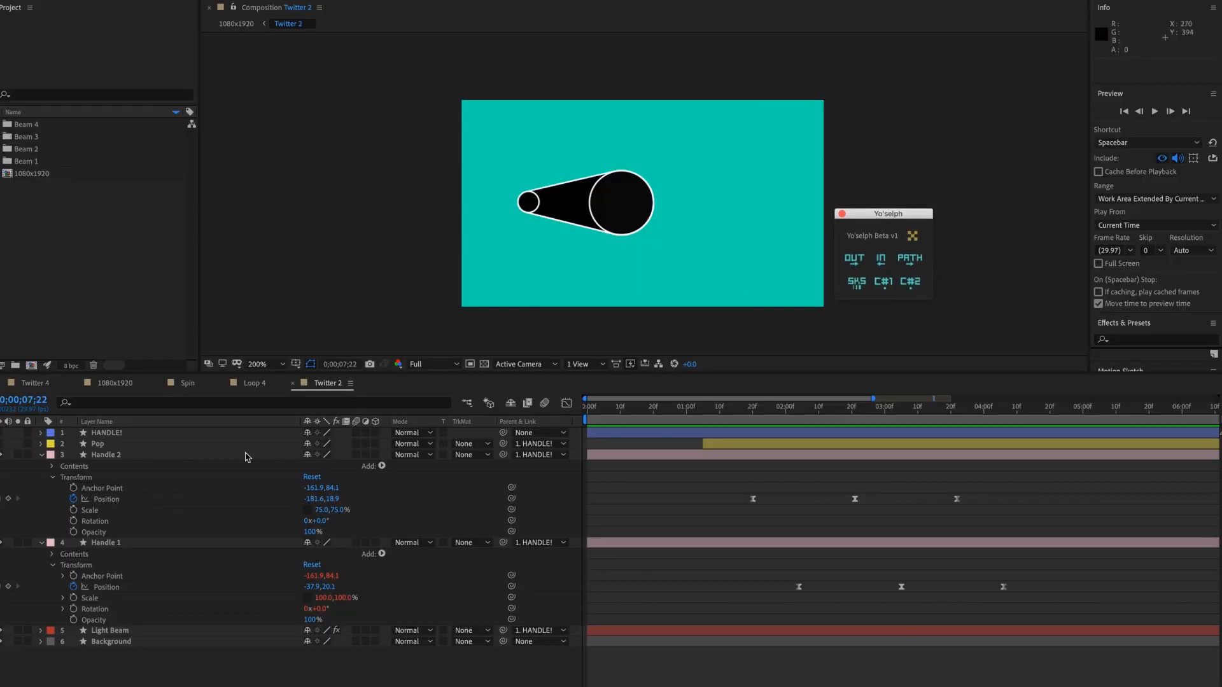
Step: Apply Yo'selph's Path loop expression to Handle 2's Anchor Point, Position, Scale, Rotation and Opacity together
left_click(151, 490)
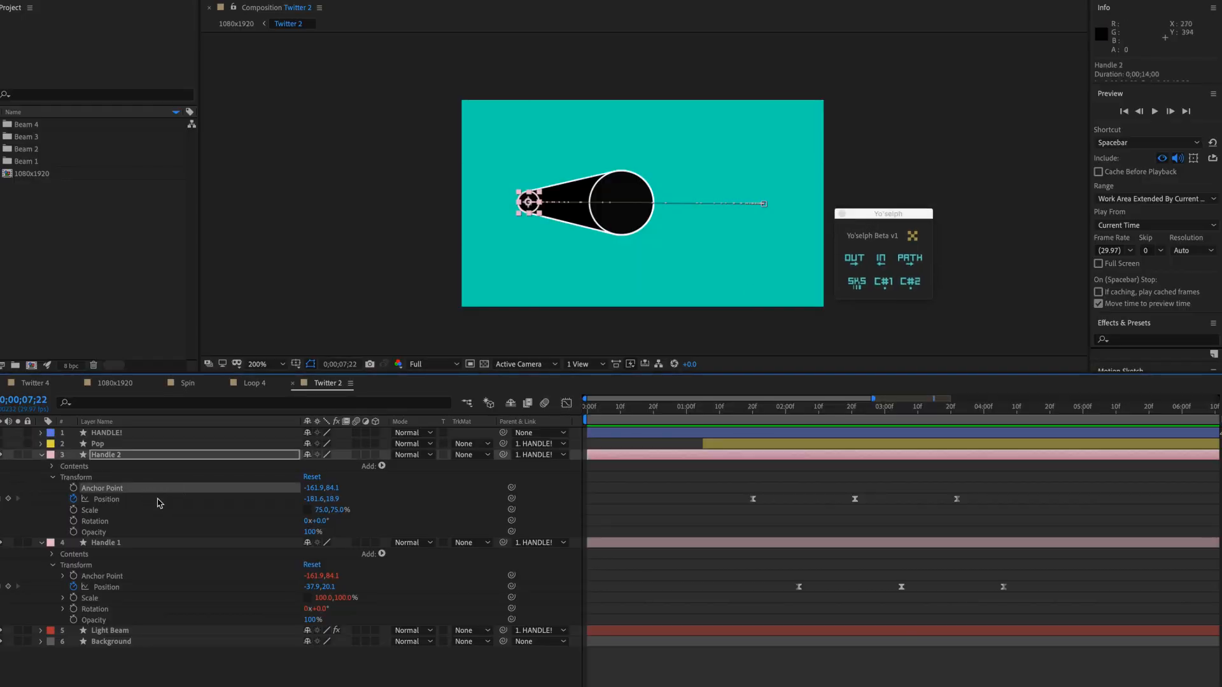
left_click(159, 503, "shift")
left_click(157, 513, "shift")
left_click(156, 523, "shift")
left_click(154, 534, "shift")
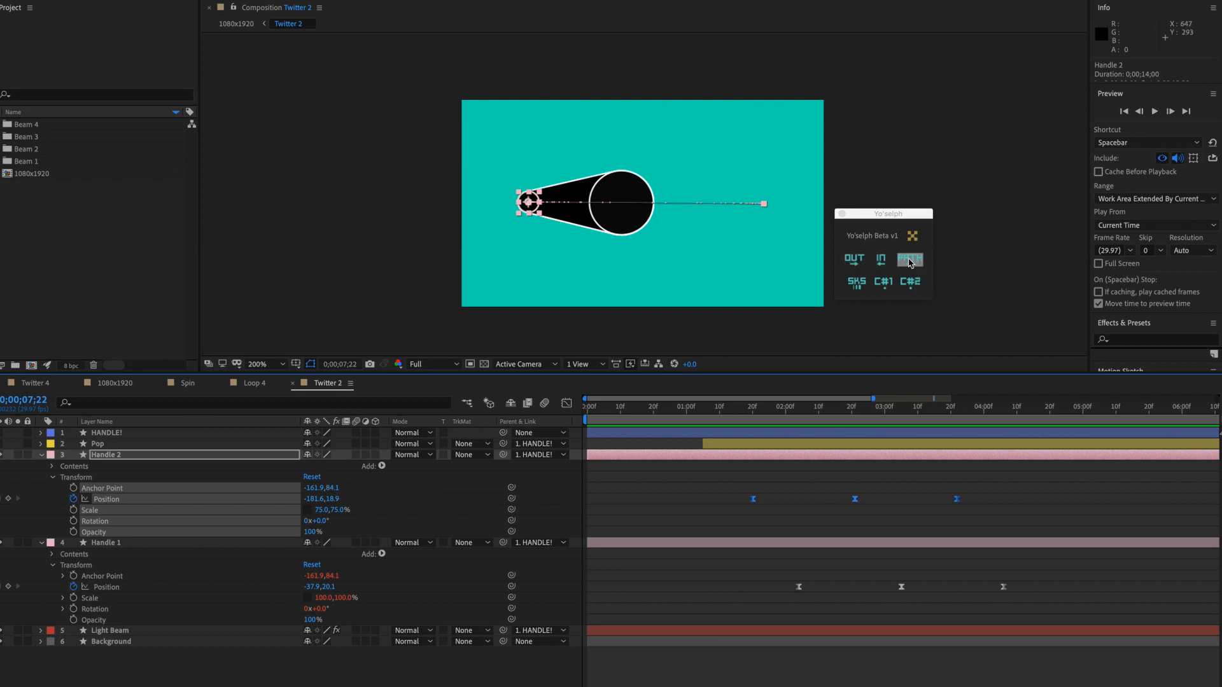
left_click(910, 262)
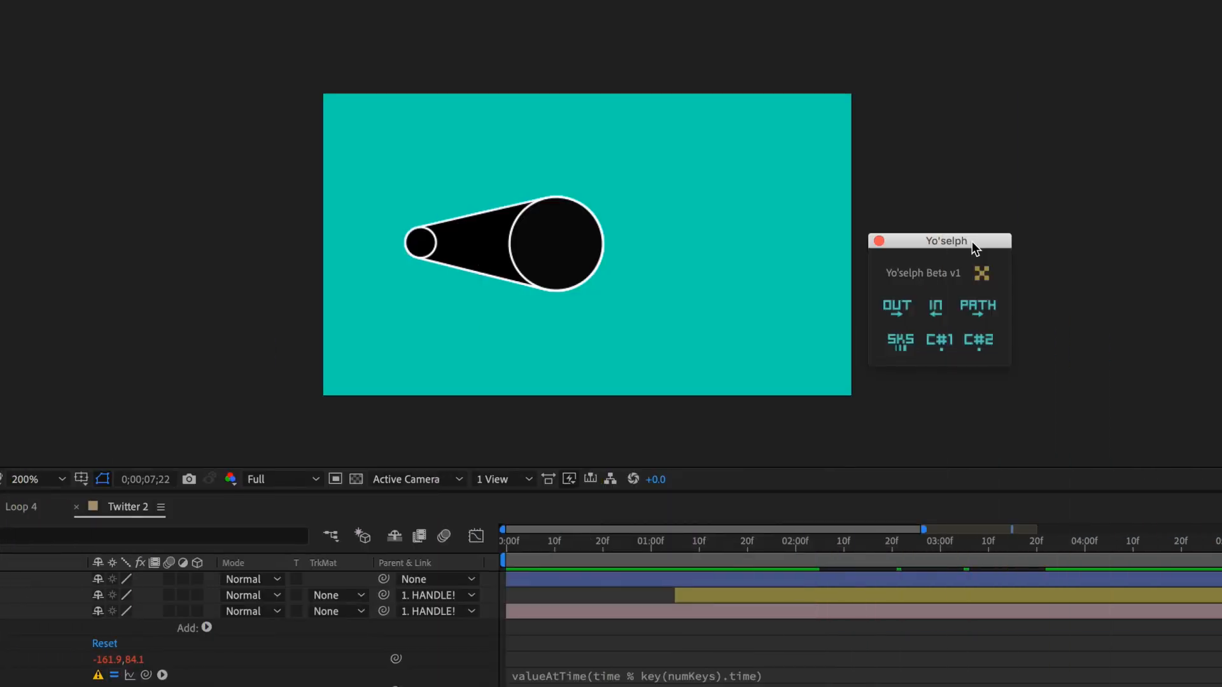
left_click_drag(971, 242, 968, 232)
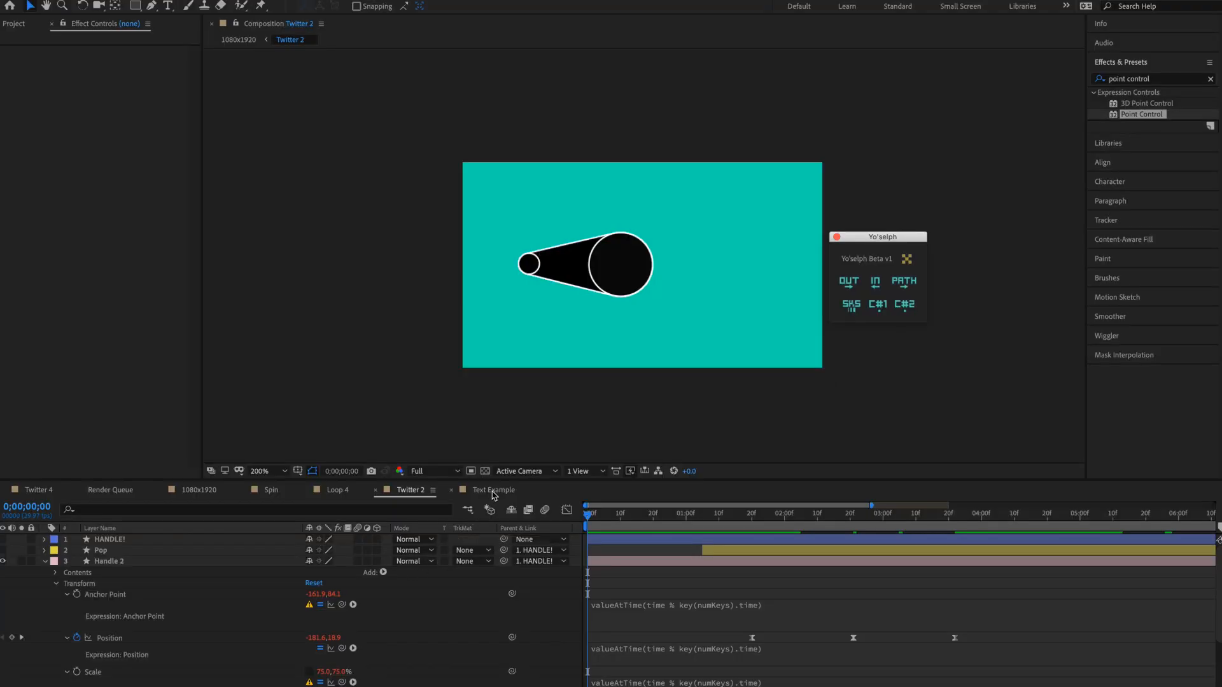
Step: Open the Text Example composition, check the Math.round Point Control expression stored as Yo'selph's Custom 1, and save the settings
left_click(493, 491)
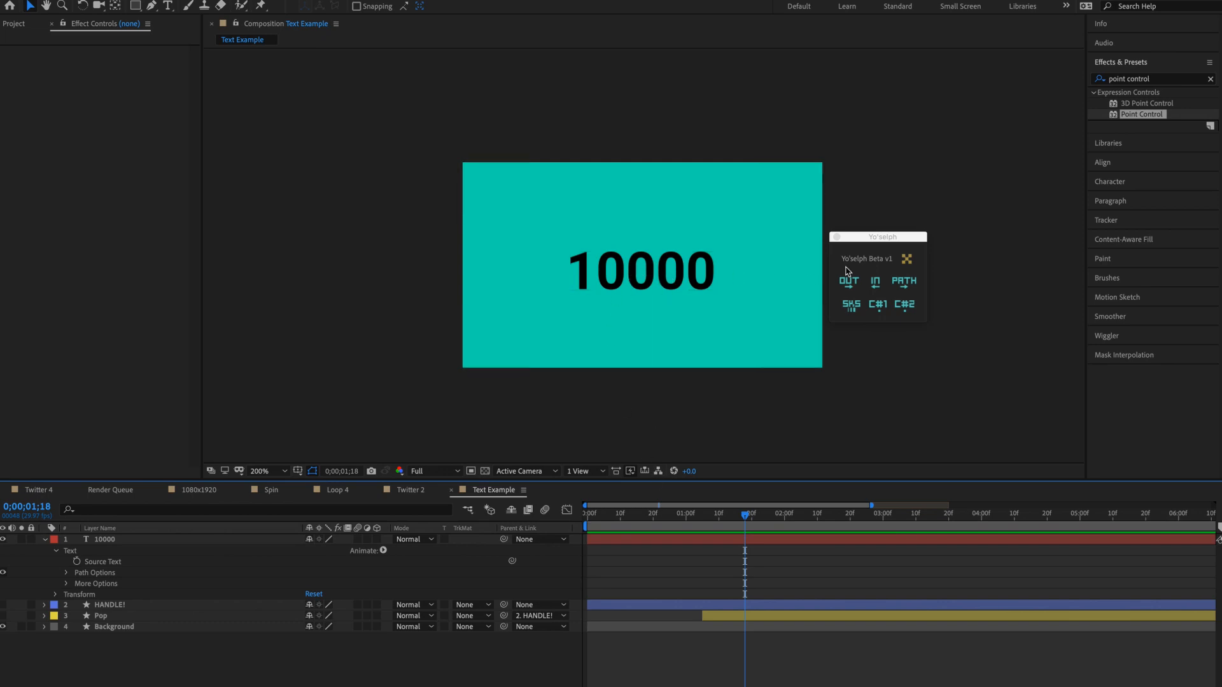
left_click(906, 259)
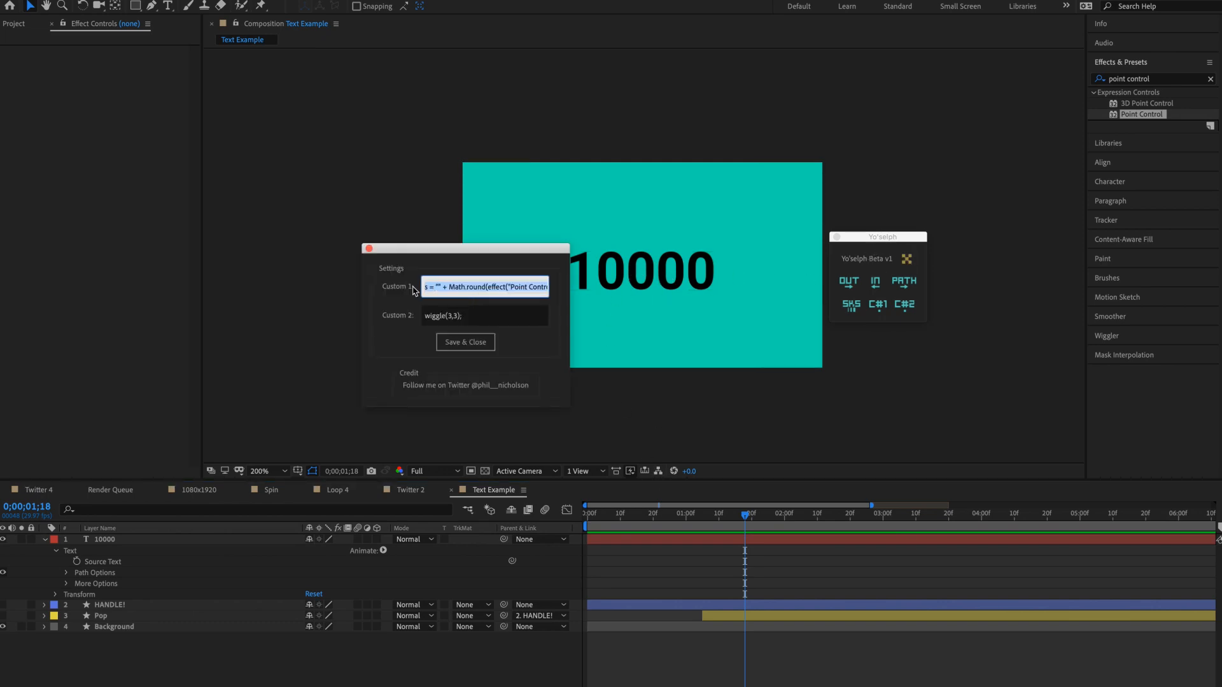
left_click_drag(426, 286, 555, 288)
left_click(449, 344)
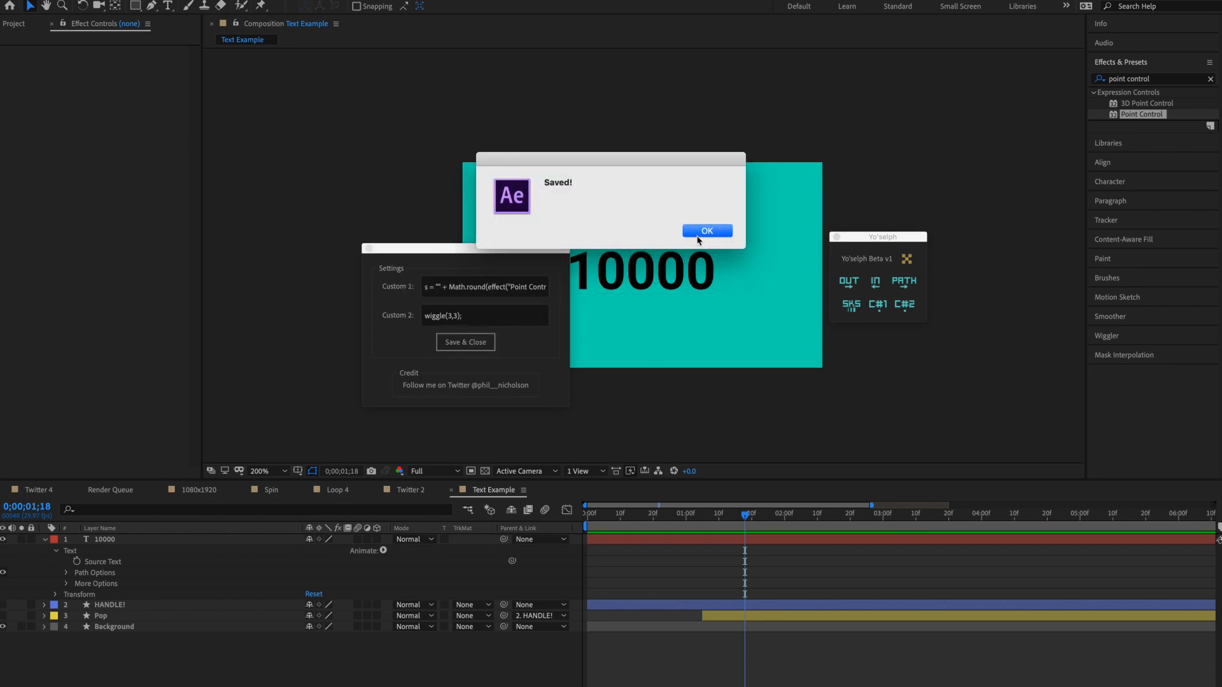
left_click(708, 232)
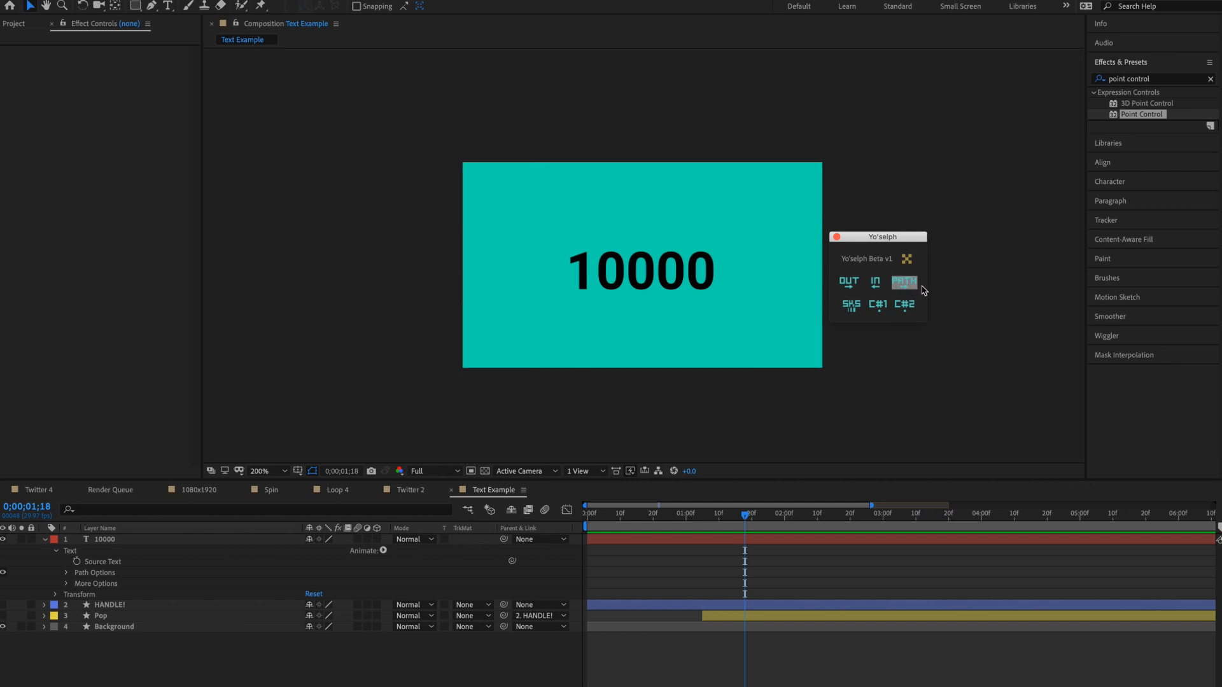
Step: Add Point Control to the 10000 text layer, keyframe Point at 0;00;01;18, and set its X value to 600 at 0;00;02;21
left_click_drag(1144, 118, 129, 549)
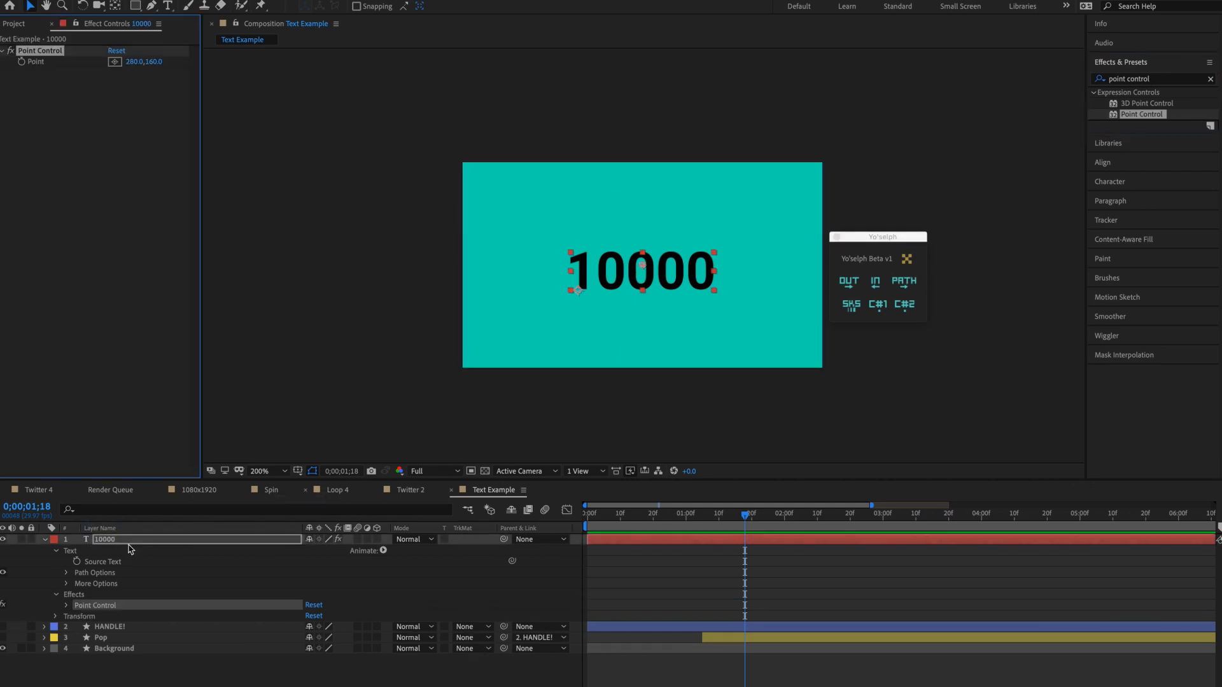
left_click(67, 606)
left_click(87, 617)
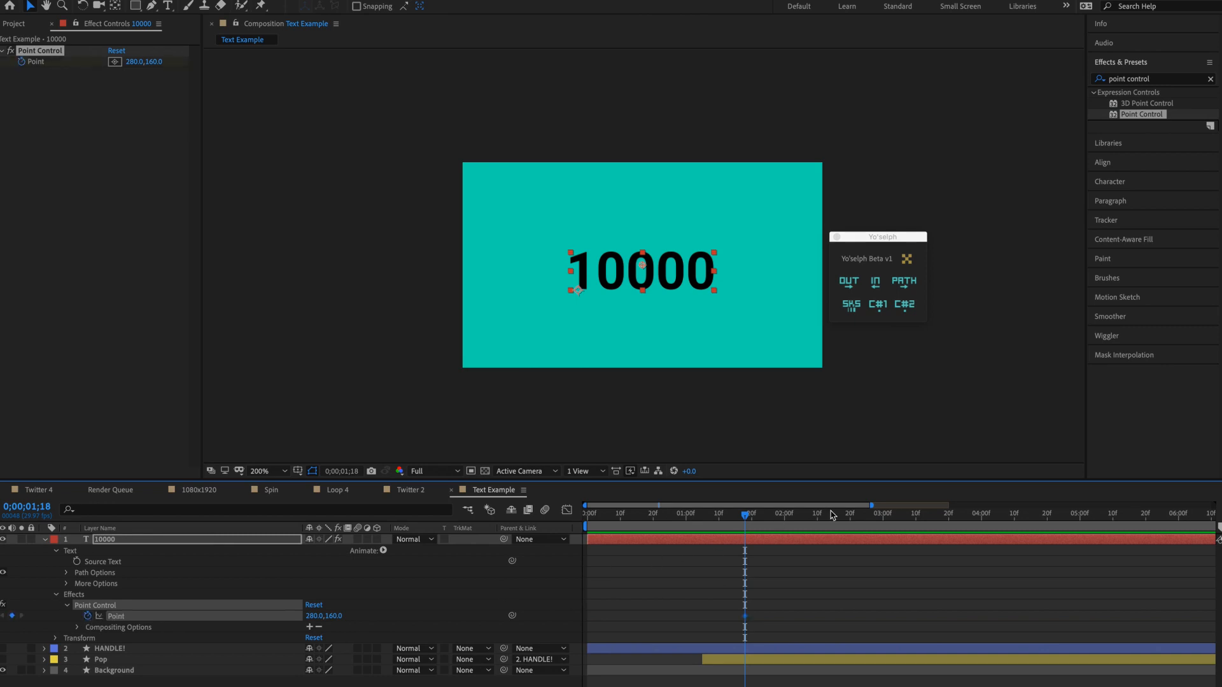
left_click_drag(835, 515, 854, 516)
left_click(315, 616)
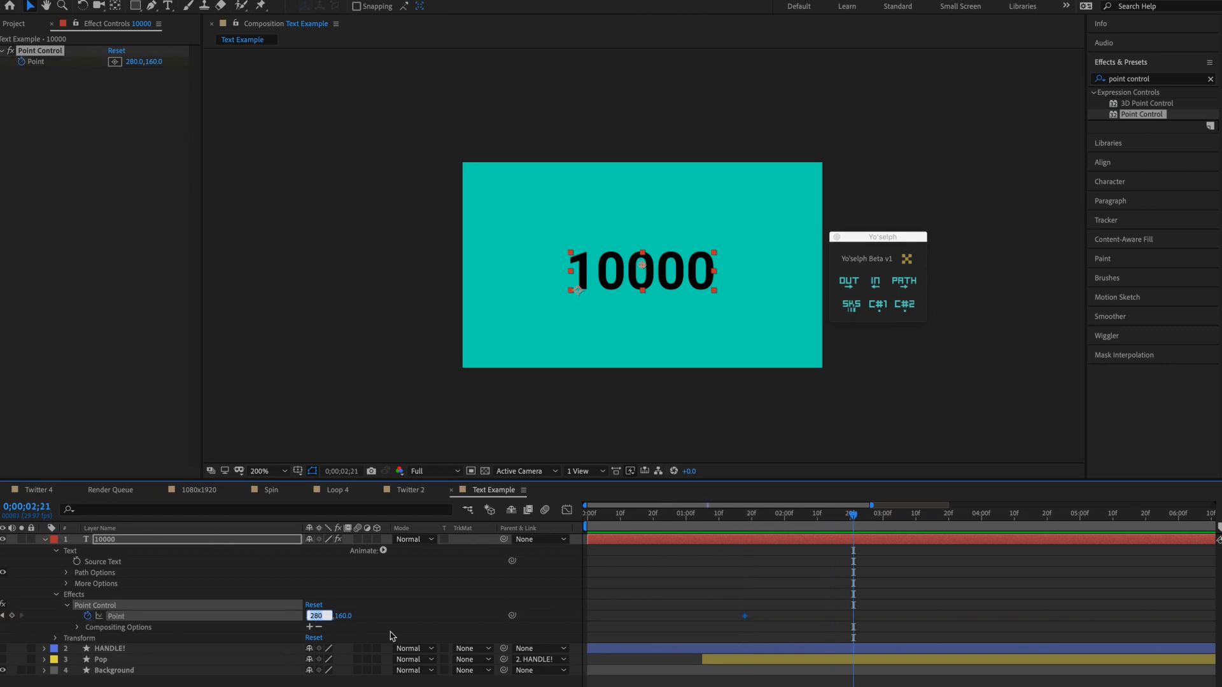
type("600")
key("Return")
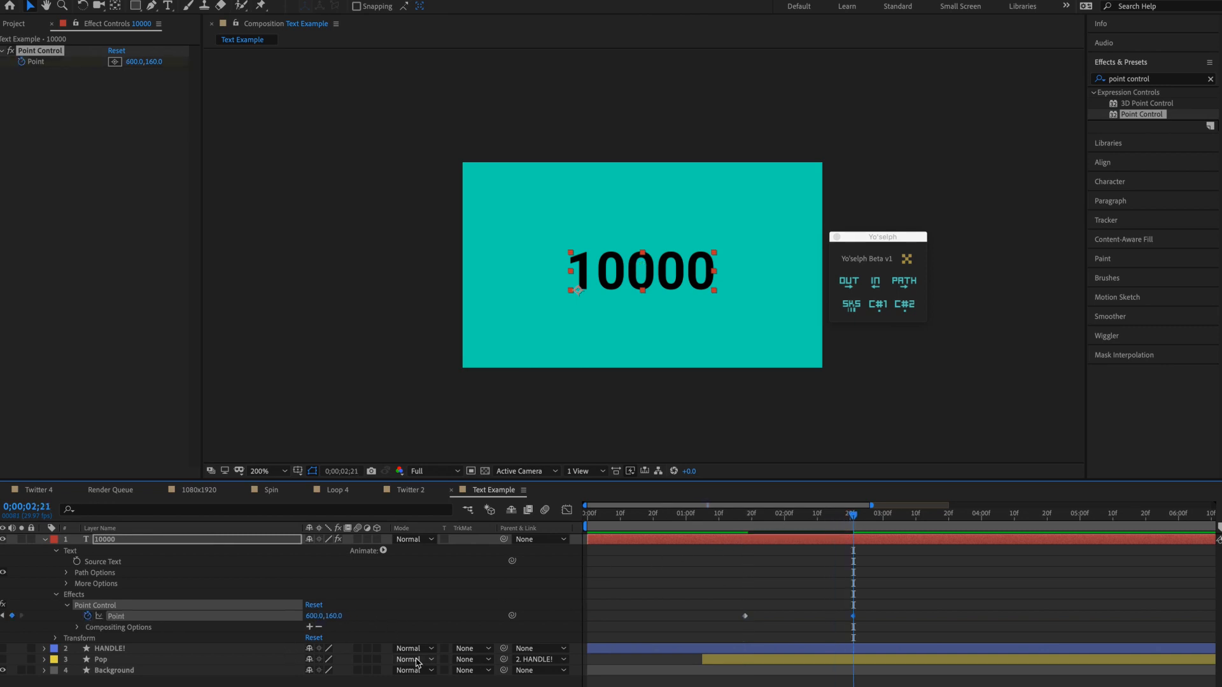
Step: Apply Yo'selph's Custom 1 expression to the 10000 layer's Source Text
left_click(114, 565)
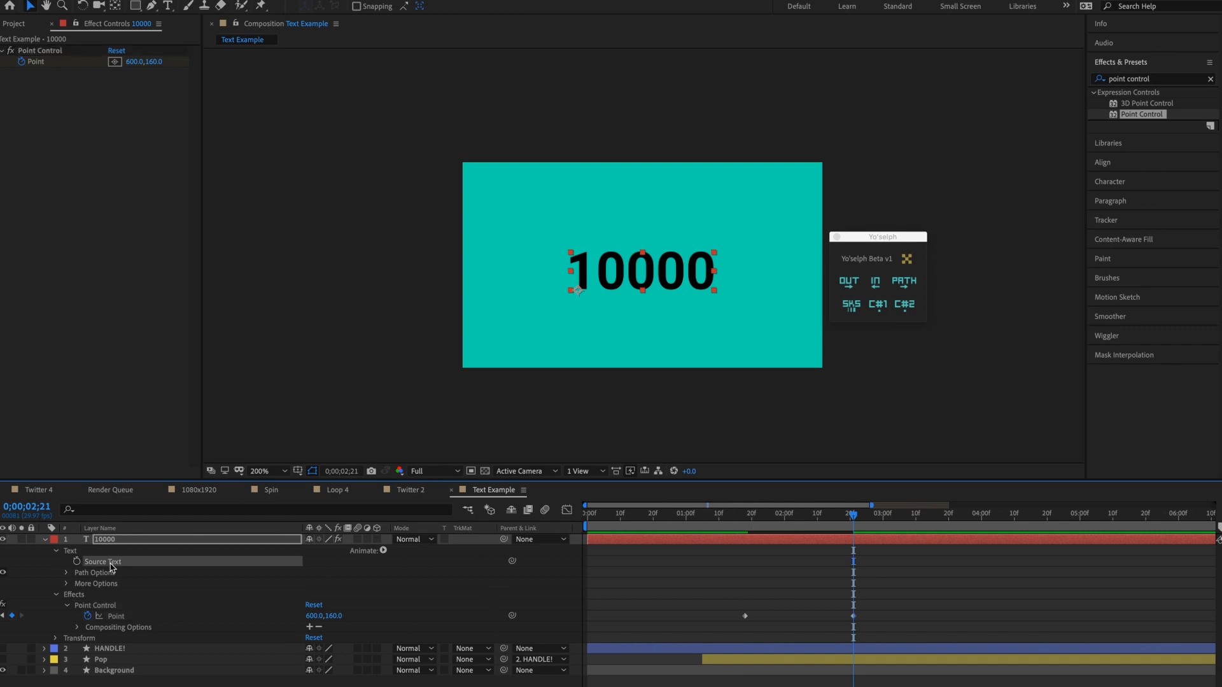
left_click(877, 306)
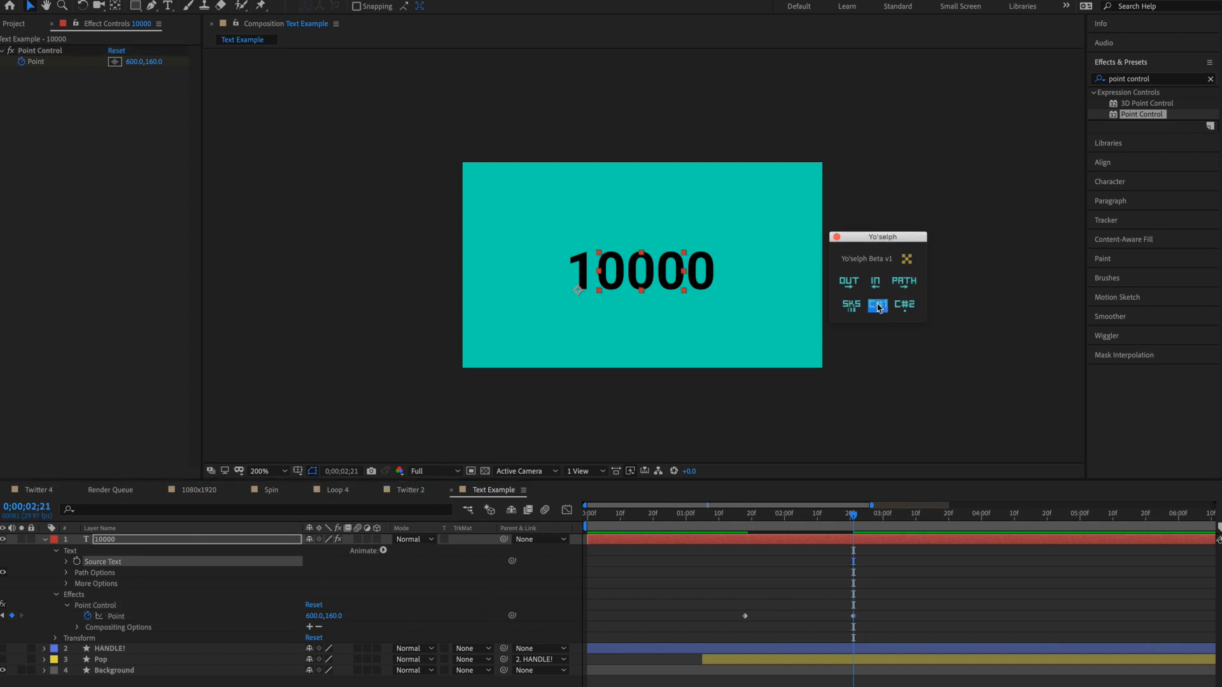
Step: Play back the number animation several times from around the first Point keyframe to examine how the text counts
left_click(745, 527)
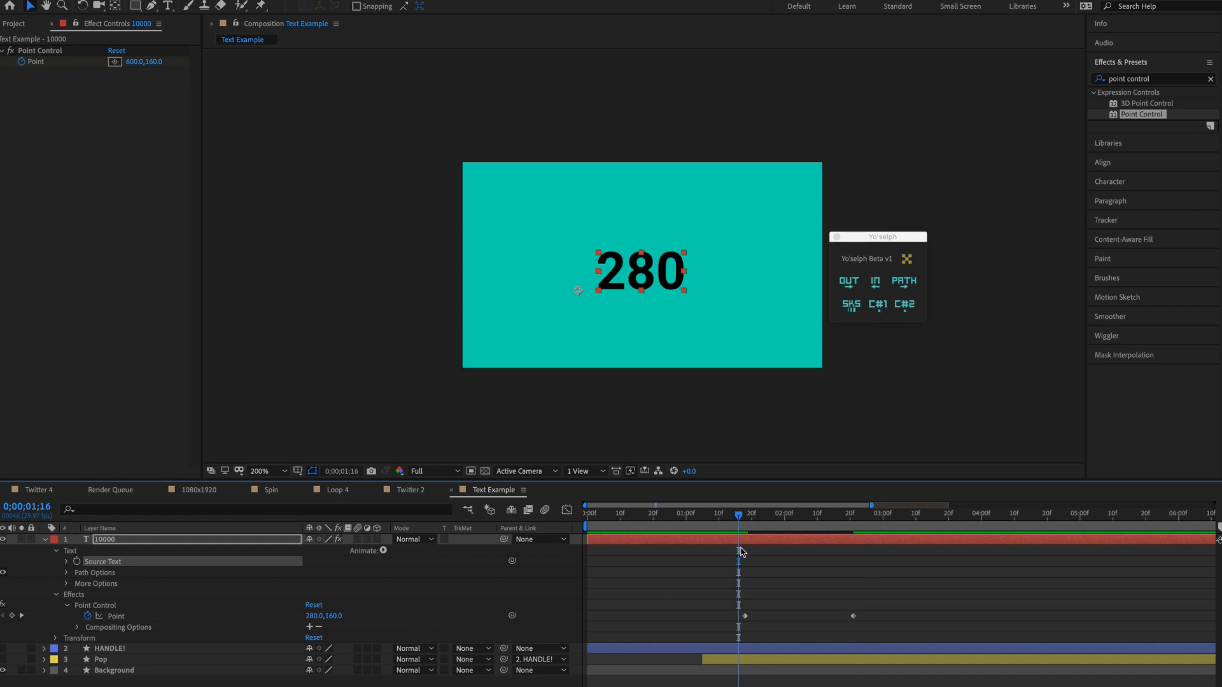
key("space")
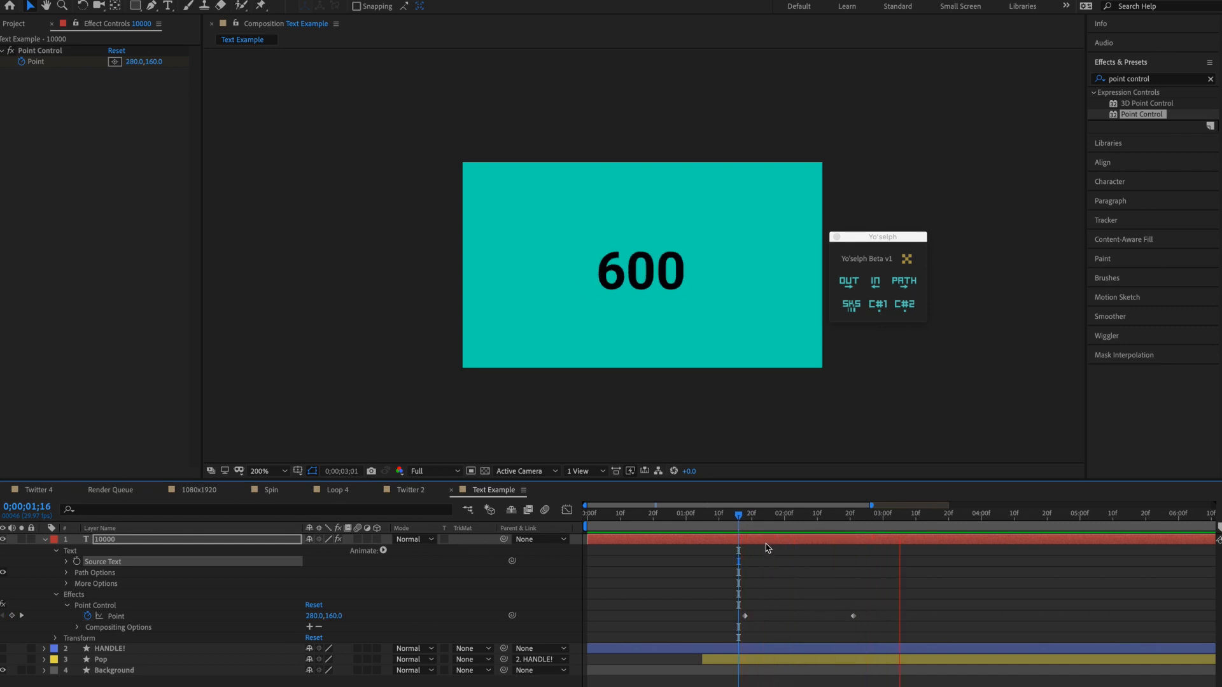
key("space")
key("space")
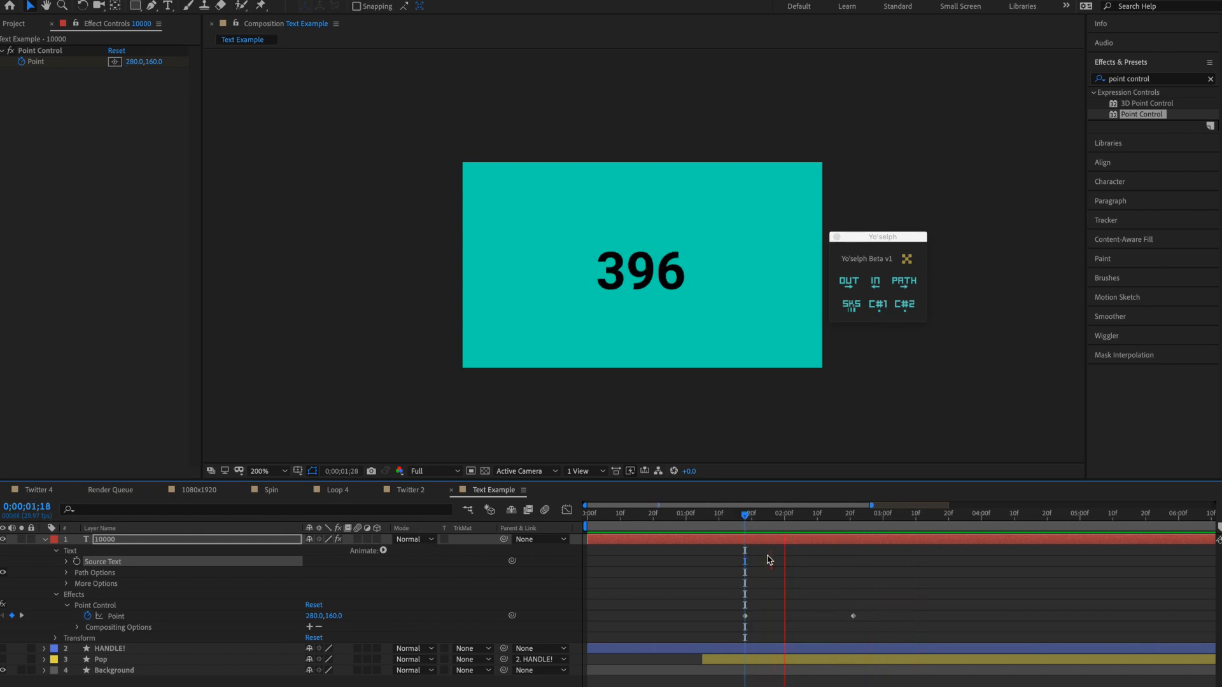
key("space")
left_click(743, 525)
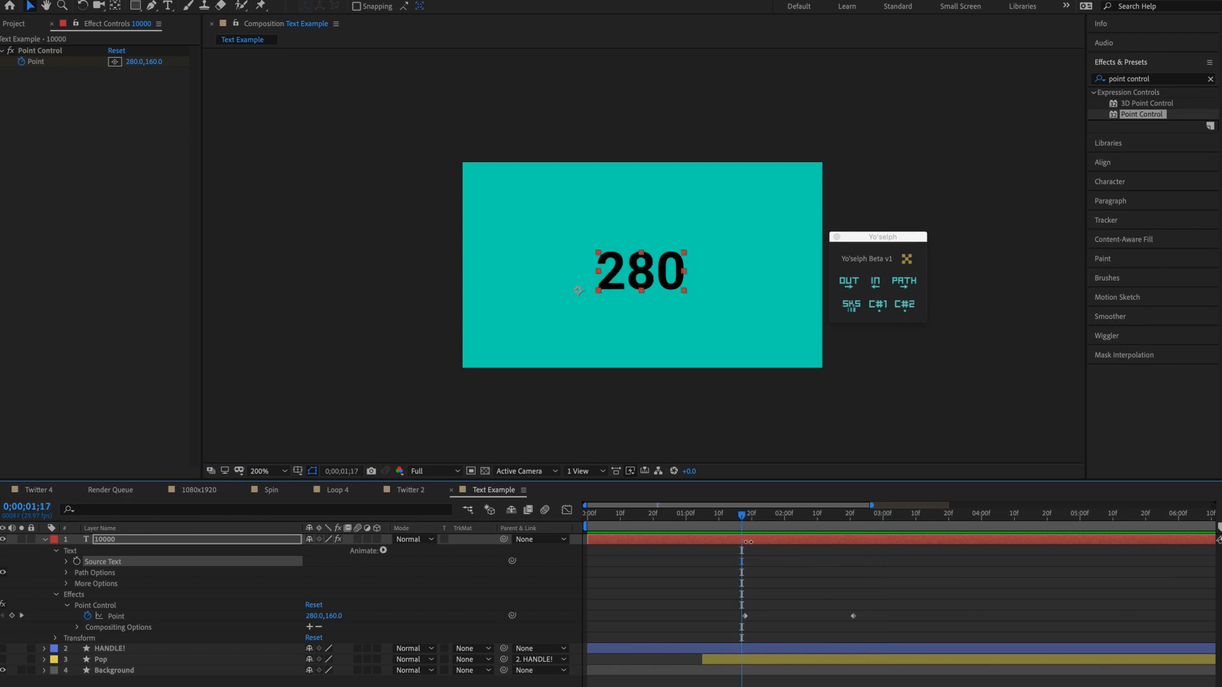
key("space")
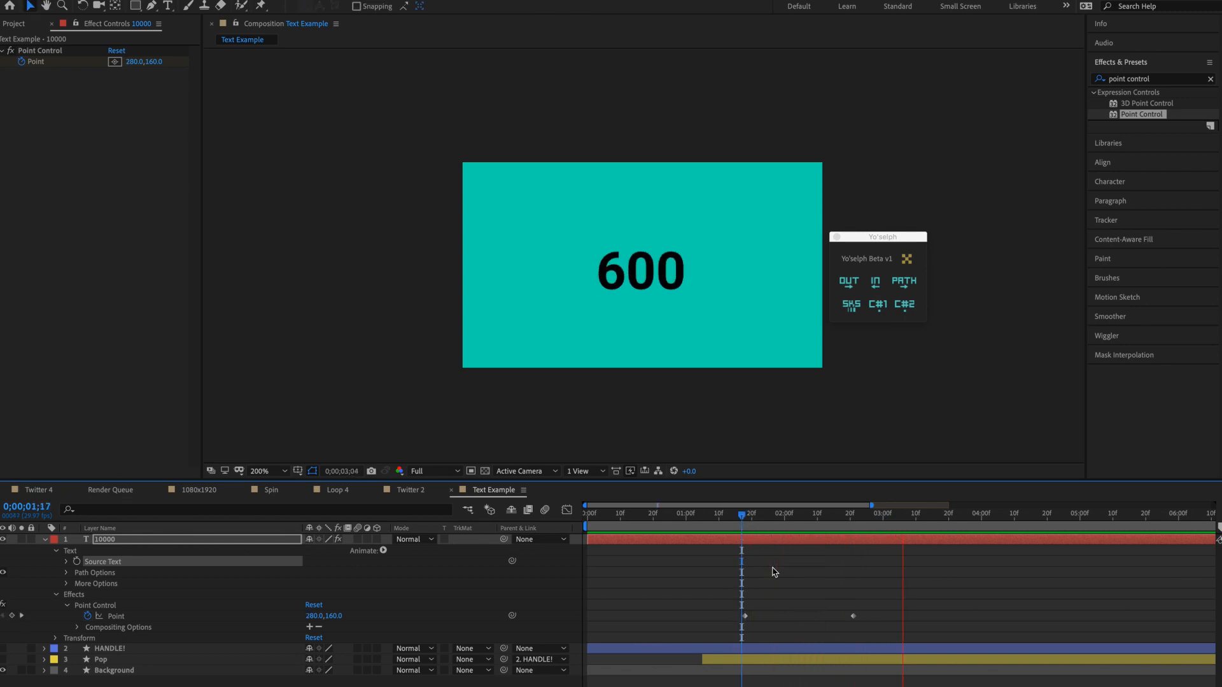
key("space")
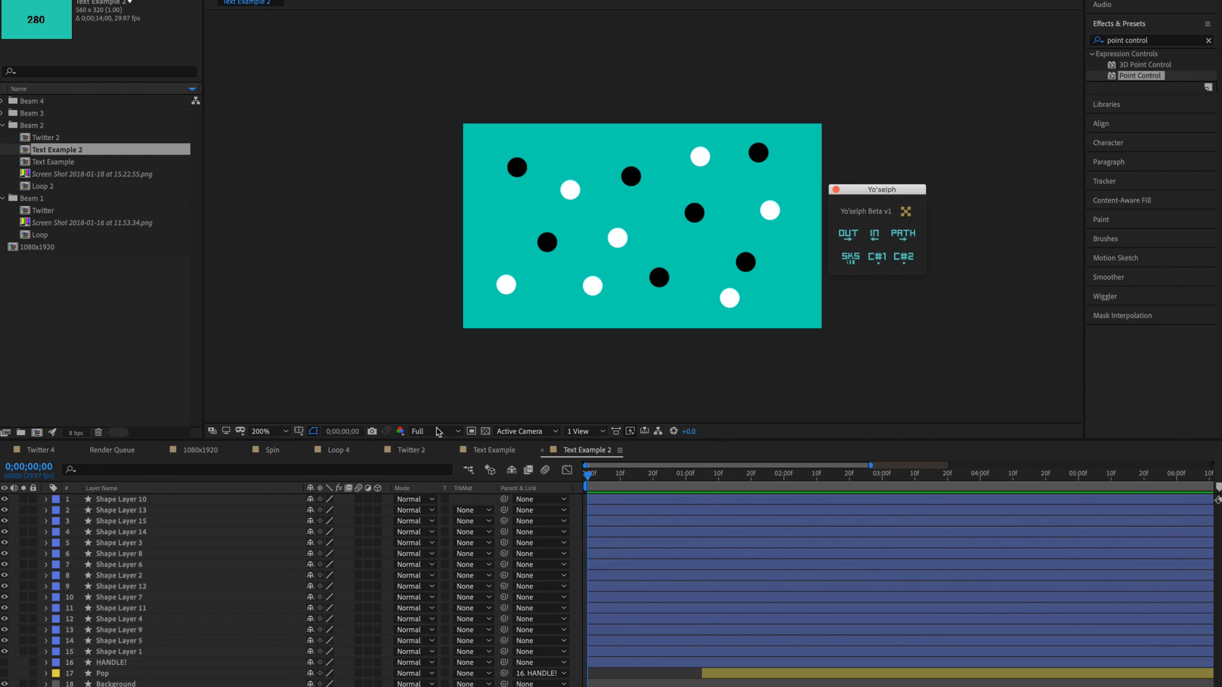
Step: Select all layers from Shape Layer 10 to Shape Layer 1 in Text Example 2 and keyframe their Position at 0;00;00;00
left_click(157, 501)
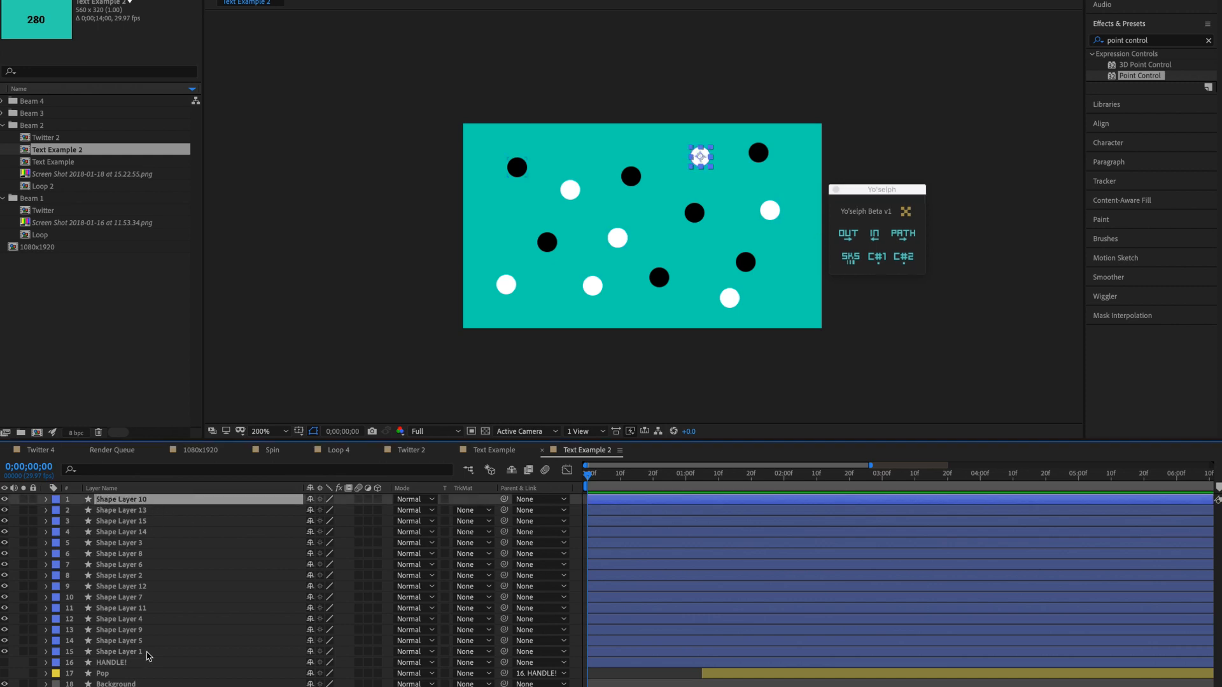
left_click(142, 652, "shift")
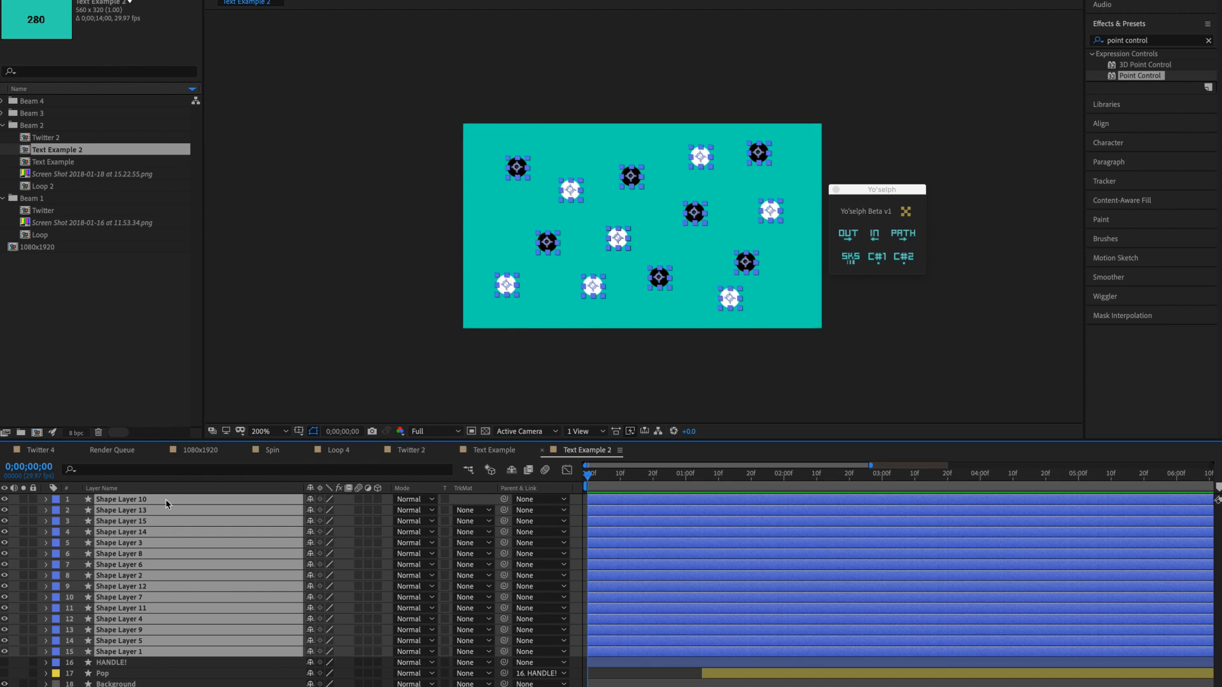
key("p")
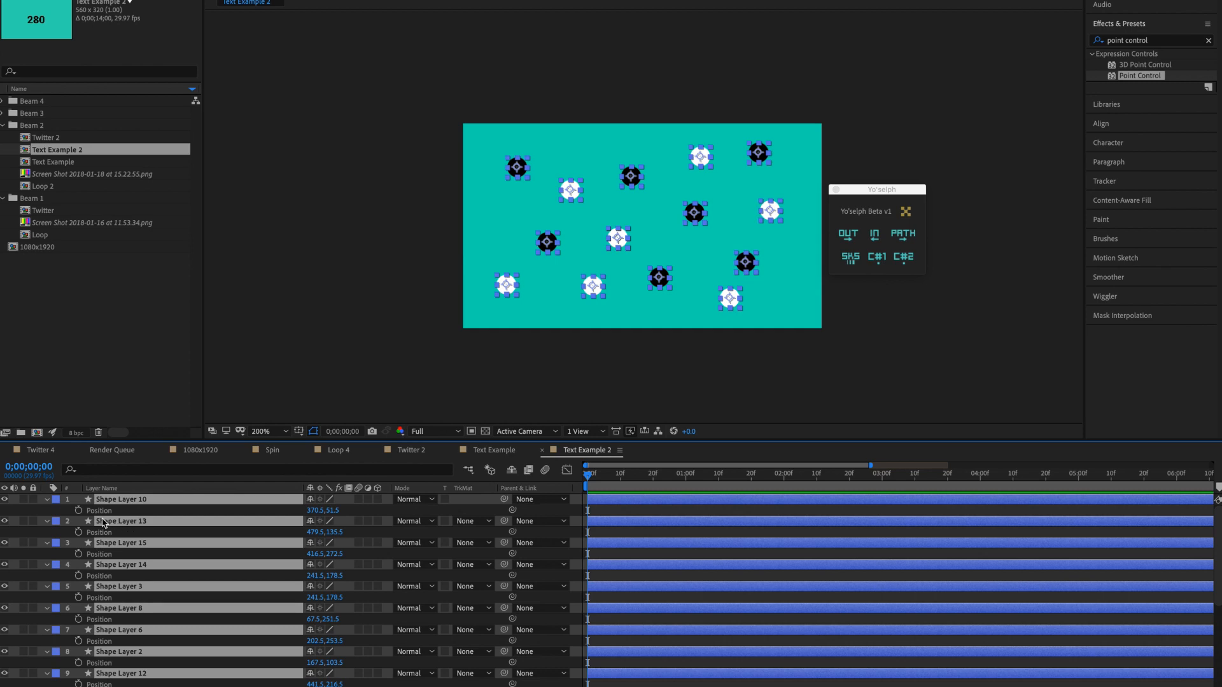
left_click(78, 510)
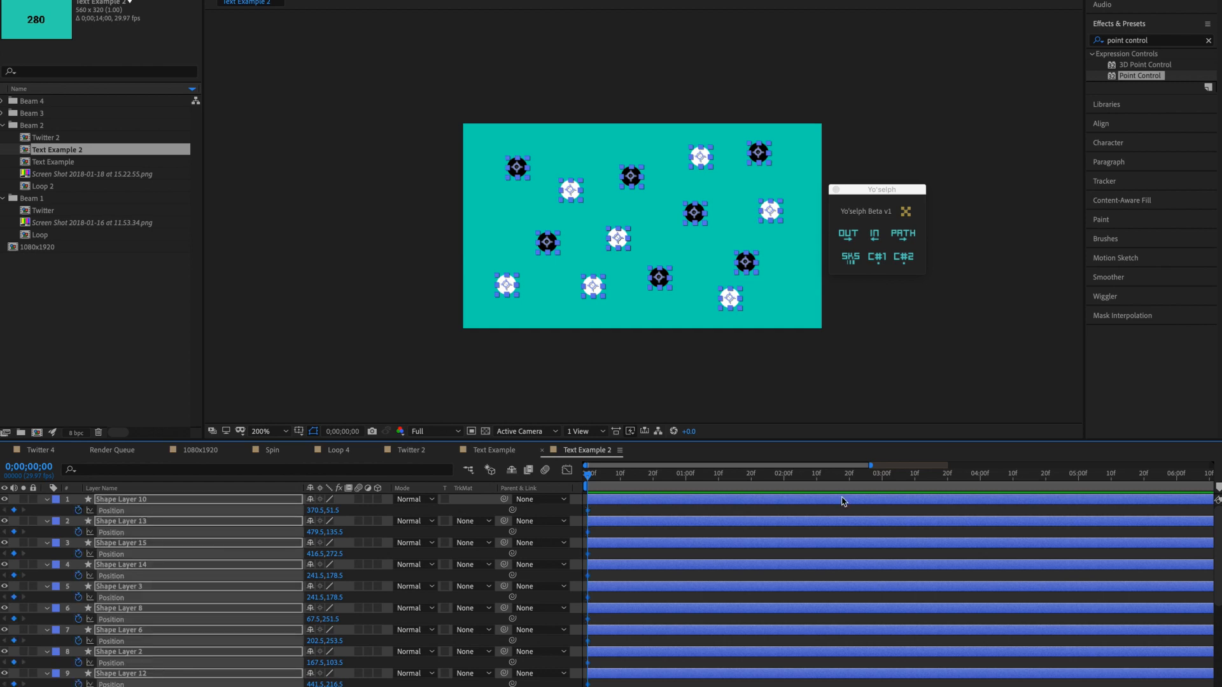
Step: Set Yo'selph's Custom 2 expression to wiggle(20,20); and save the settings
left_click(905, 212)
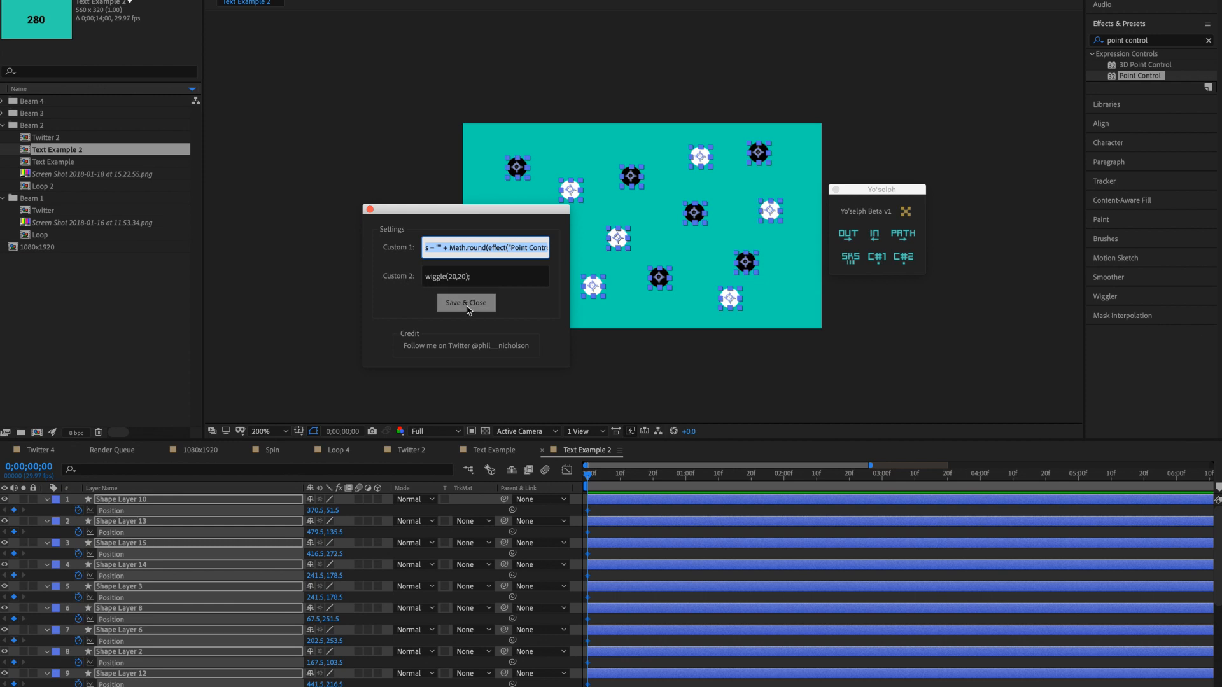
left_click(474, 309)
left_click(714, 194)
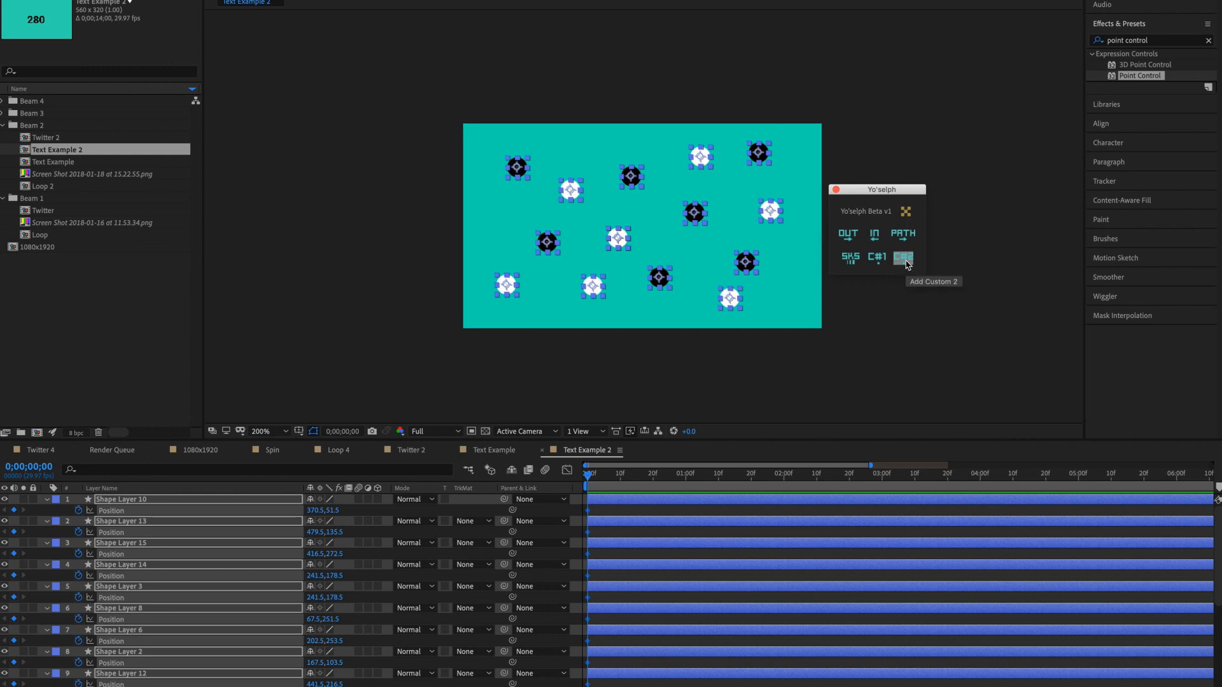
Step: Apply the wiggle(20,20); Custom 2 expression to the selected shape layers' Position and play back the motion
left_click(904, 258)
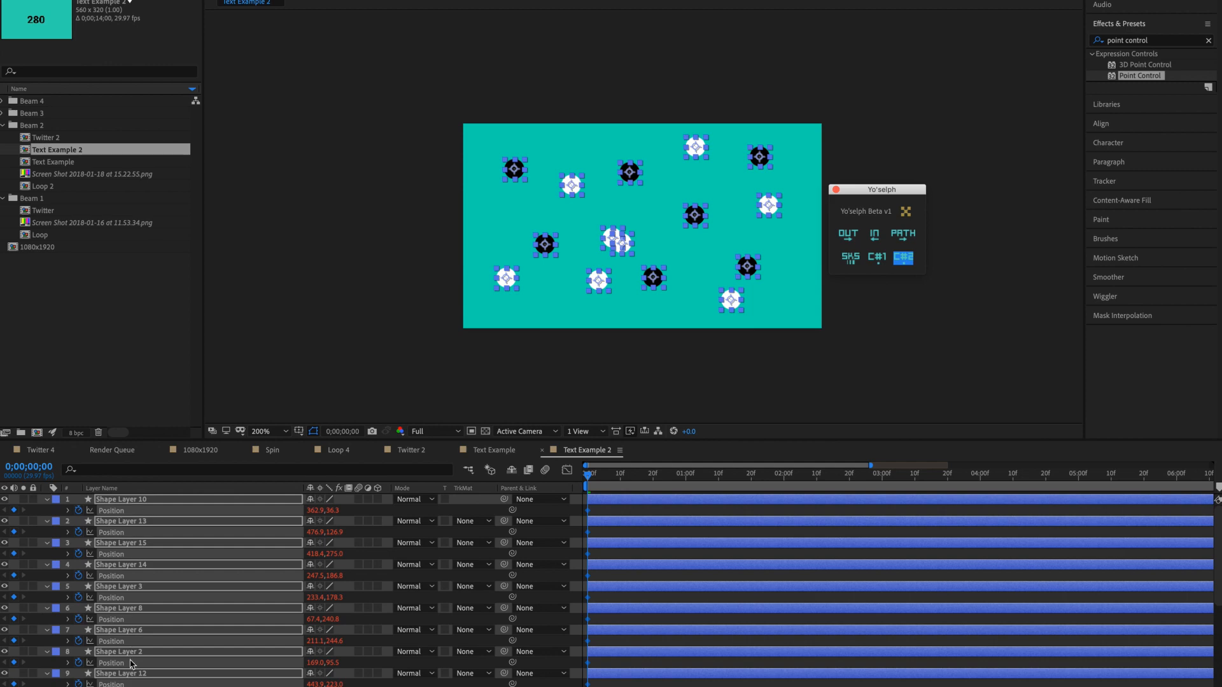
left_click(616, 510)
key("space")
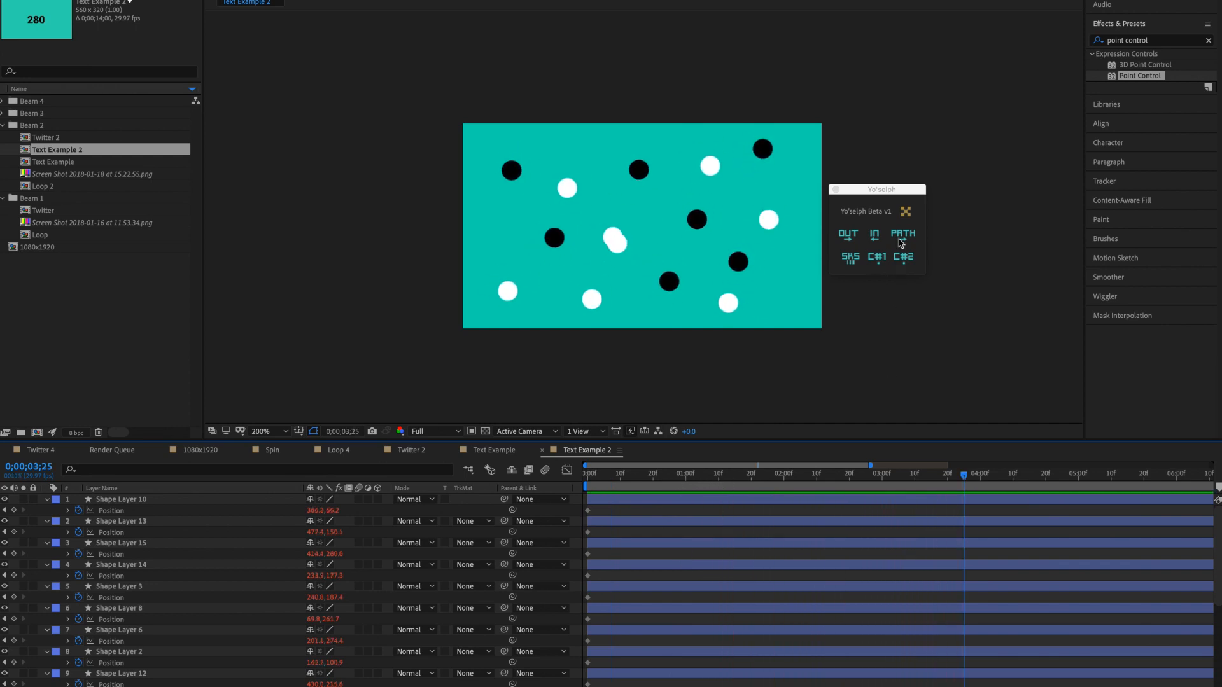
Step: Edit the wiggle frequency in Yo'selph's Custom 2 expression and save the settings
left_click(906, 211)
left_click(449, 279)
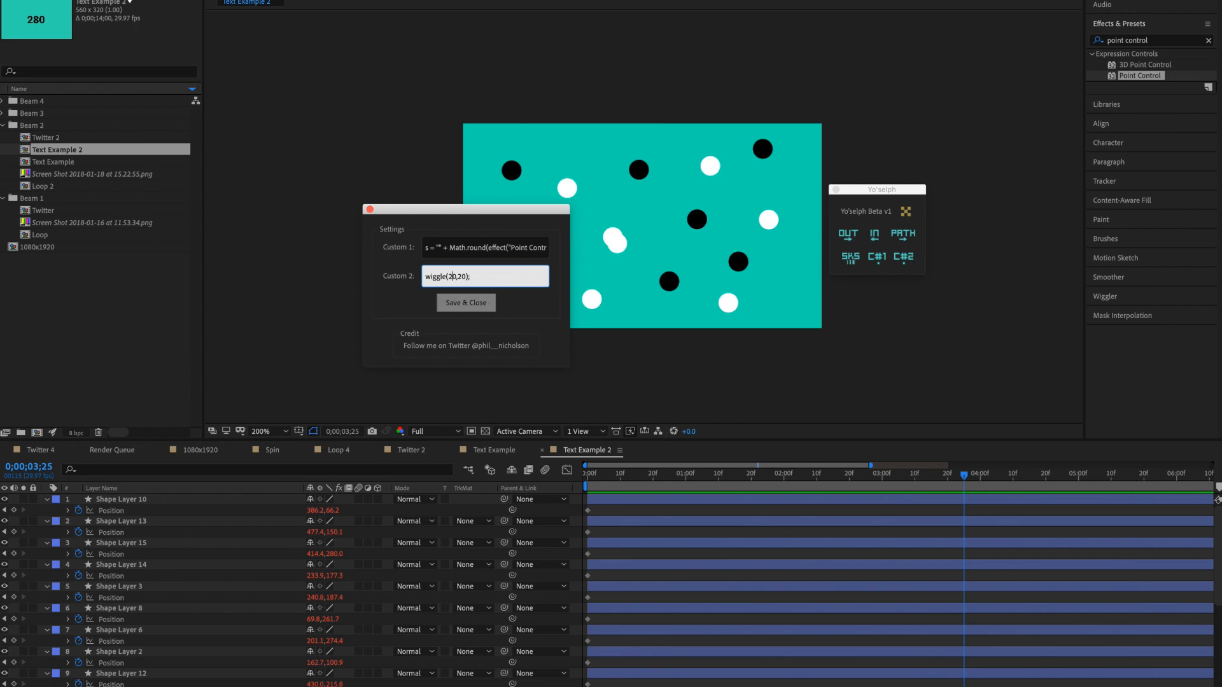
left_click(466, 303)
left_click(708, 190)
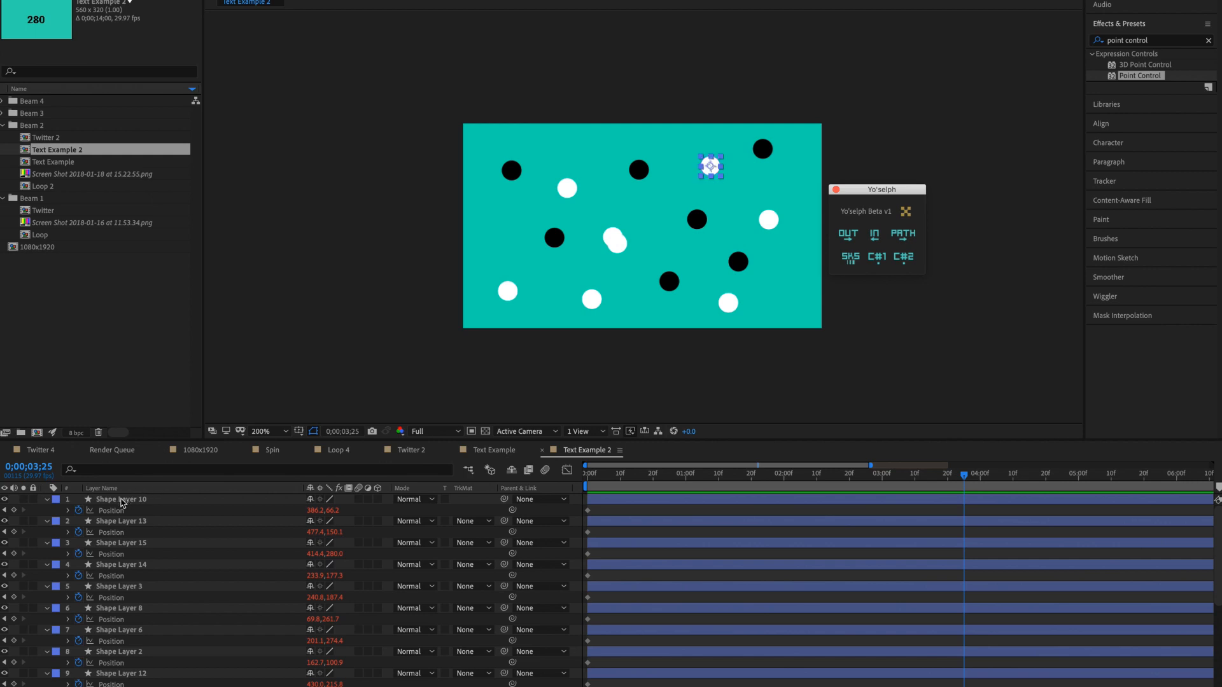
Step: Select all the shape layers again and reset their Position keyframes to a single one at 0;00;03;25
left_click(128, 500)
scroll(140, 611, "down", 4)
left_click(140, 641, "shift")
scroll(133, 633, "up", 4)
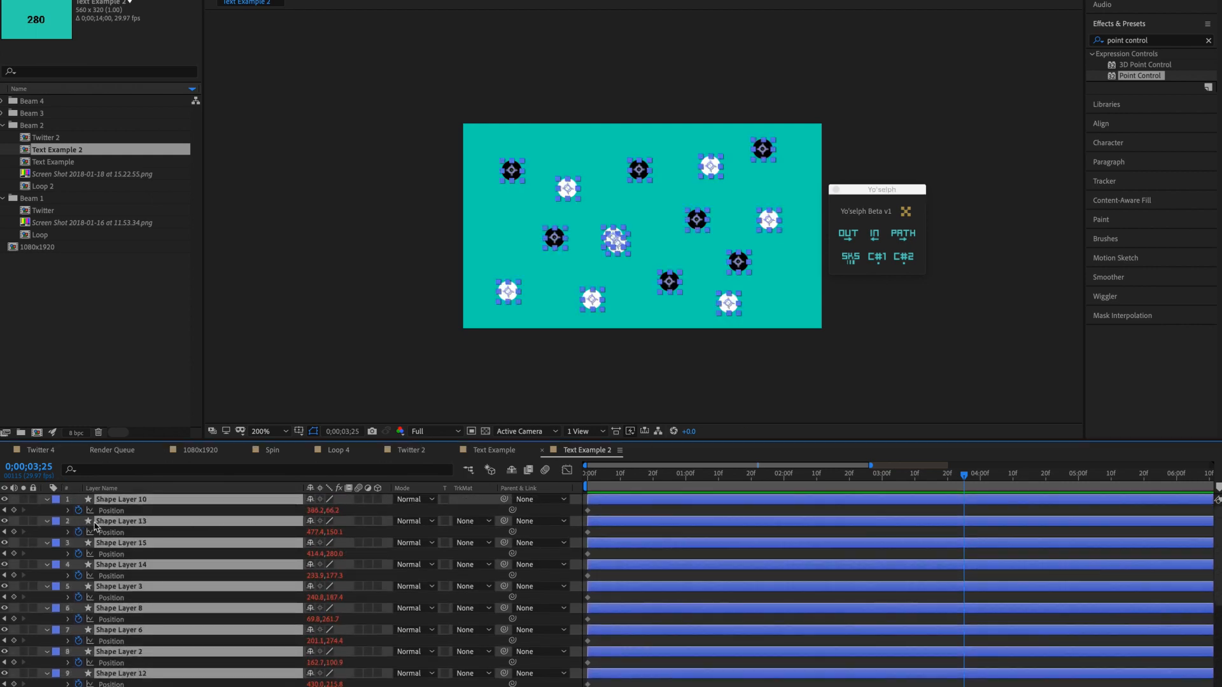
left_click(78, 510)
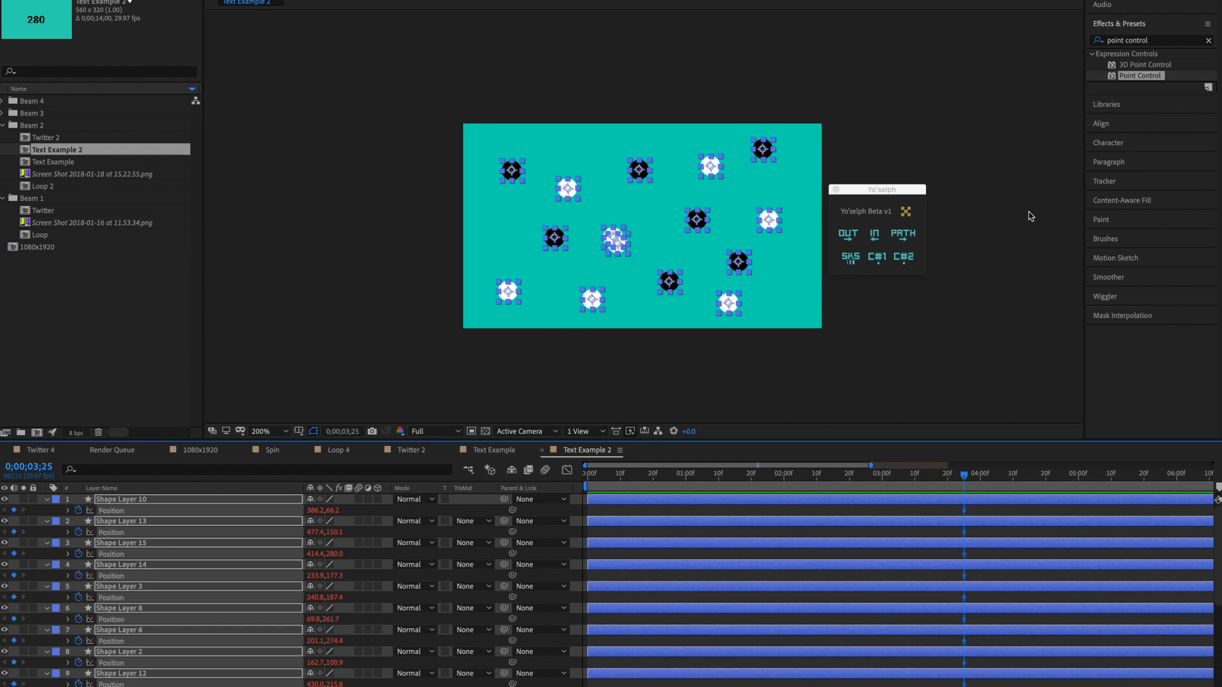
Step: Apply the edited Custom 2 wiggle to the Position of all shape layers and play back the dots from the start
left_click(903, 257)
left_click(587, 475)
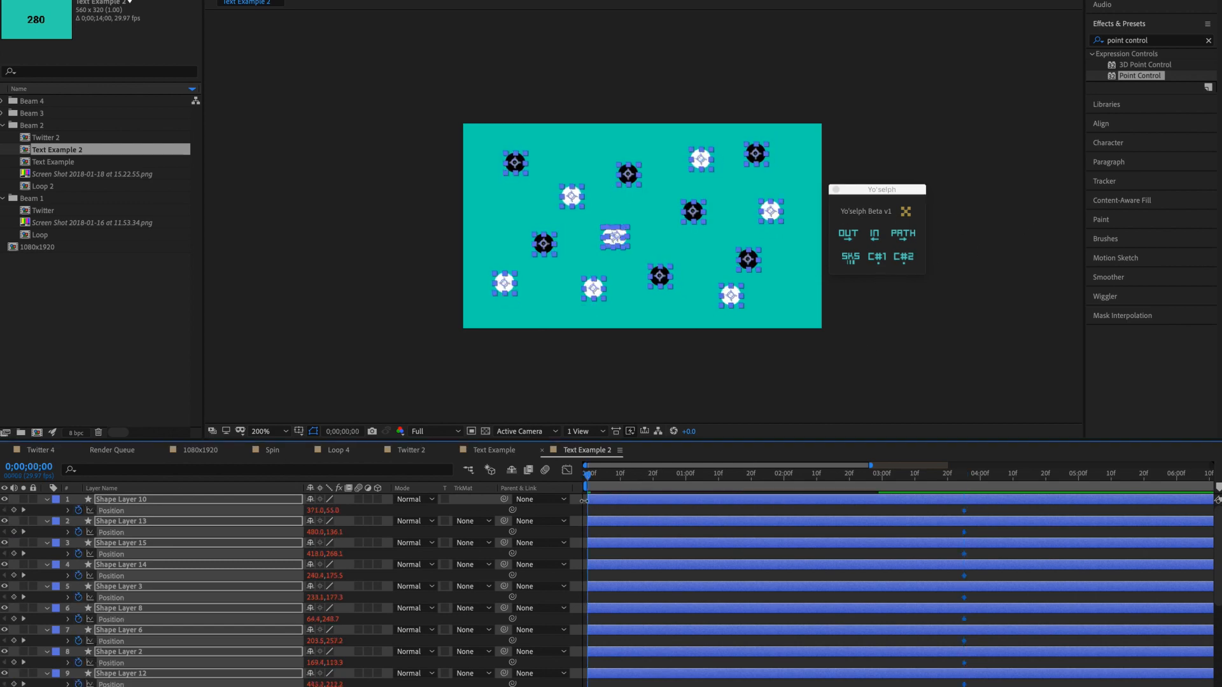
key("space")
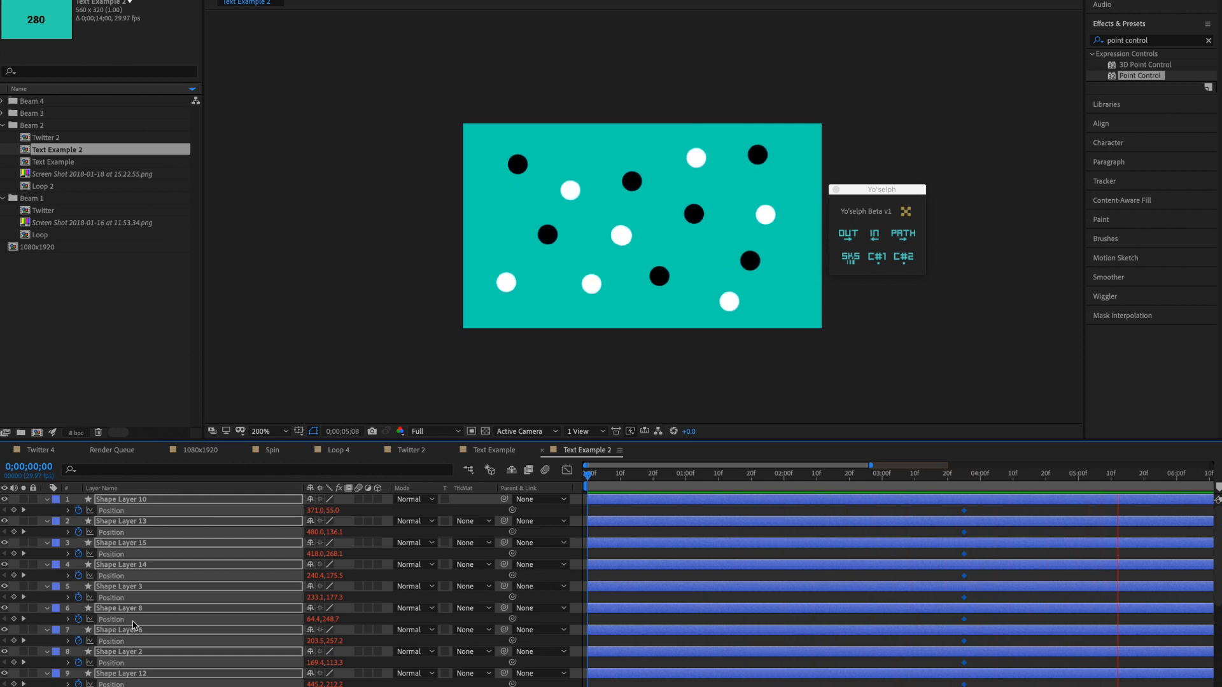
scroll(121, 517, "down", 5)
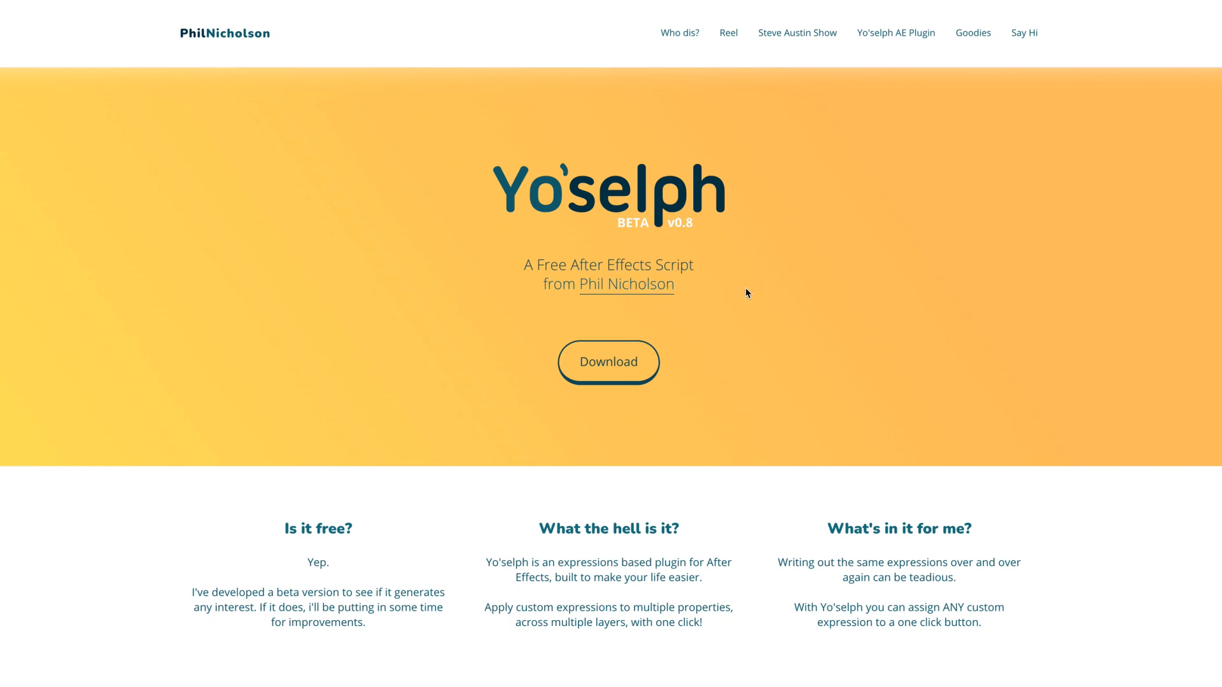
Step: Look over the Yo'selph web page in the browser, covering its introduction, tutorial video and download section
scroll(763, 322, "down", 1)
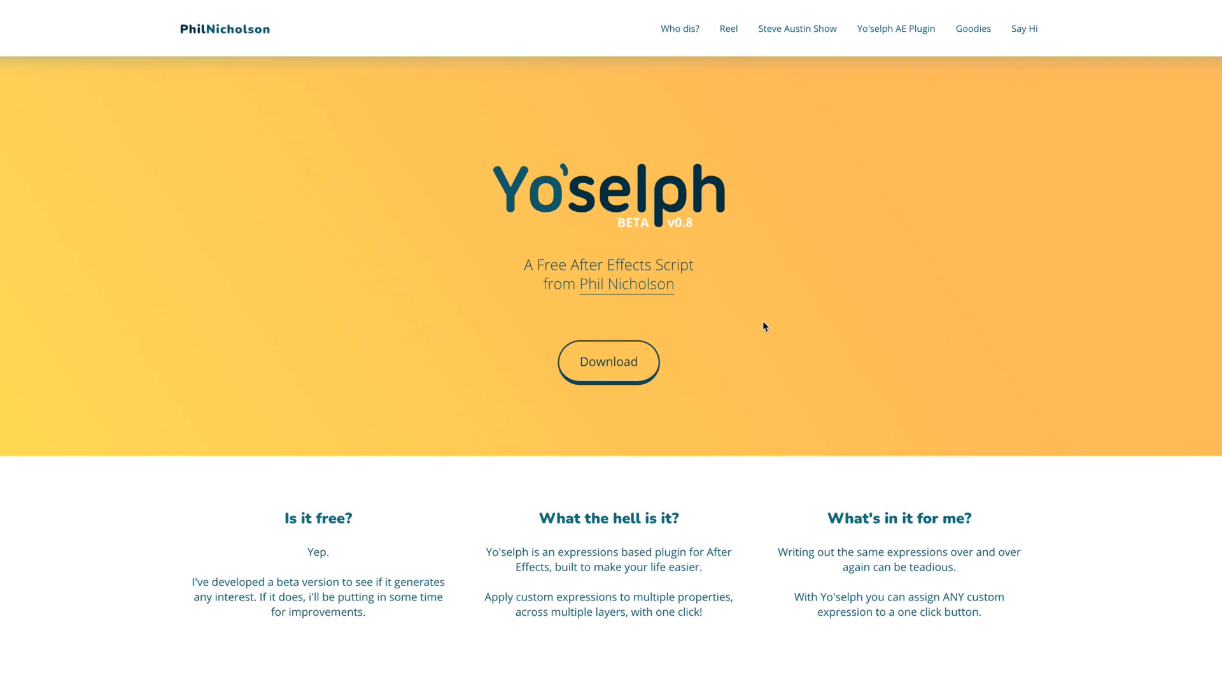
scroll(734, 337, "down", 2)
scroll(734, 337, "down", 3)
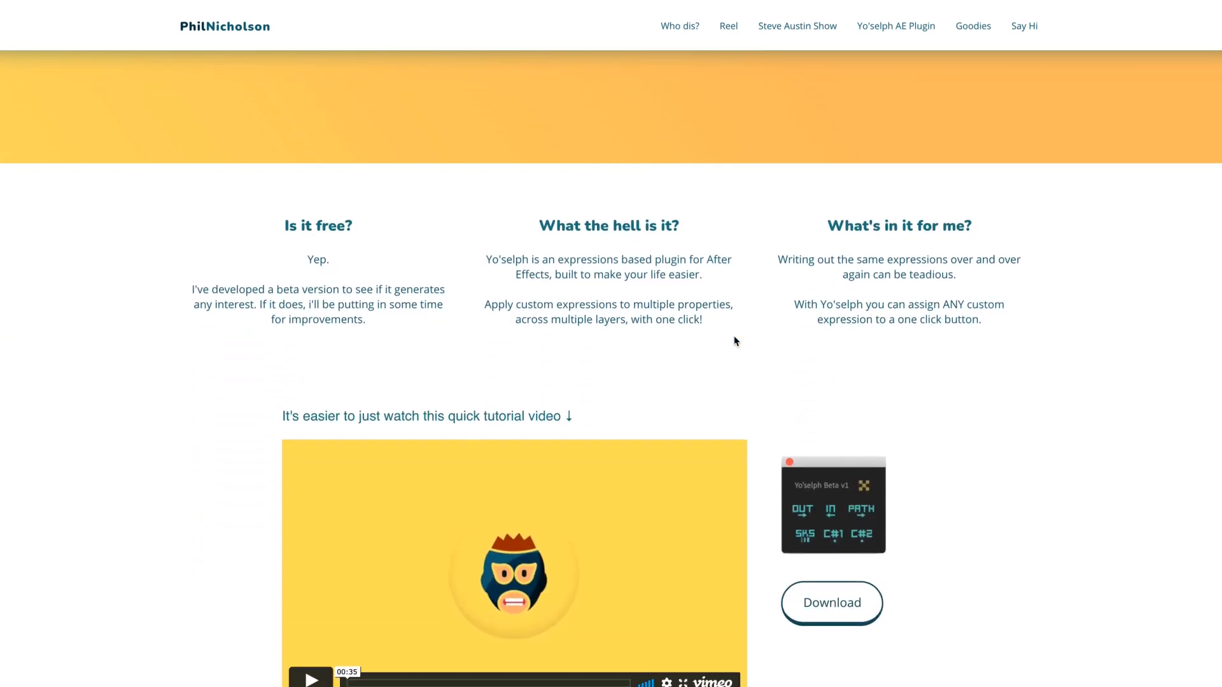
scroll(735, 341, "up", 5)
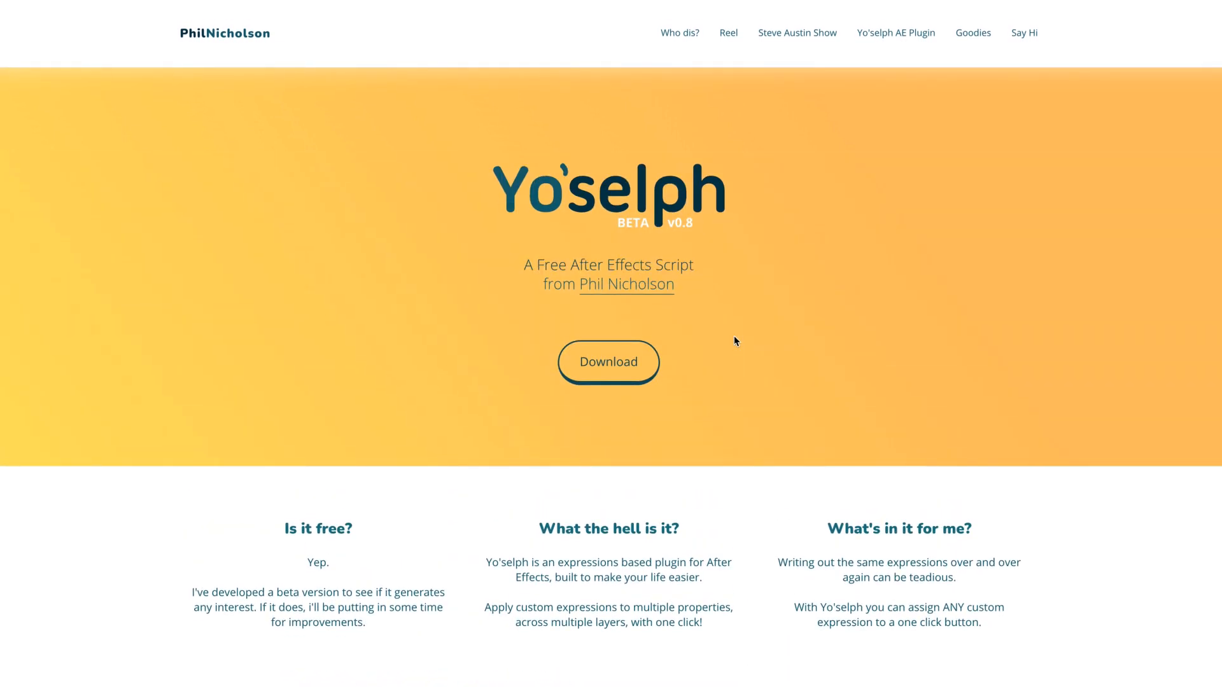
scroll(735, 341, "down", 2)
scroll(734, 342, "up", 2)
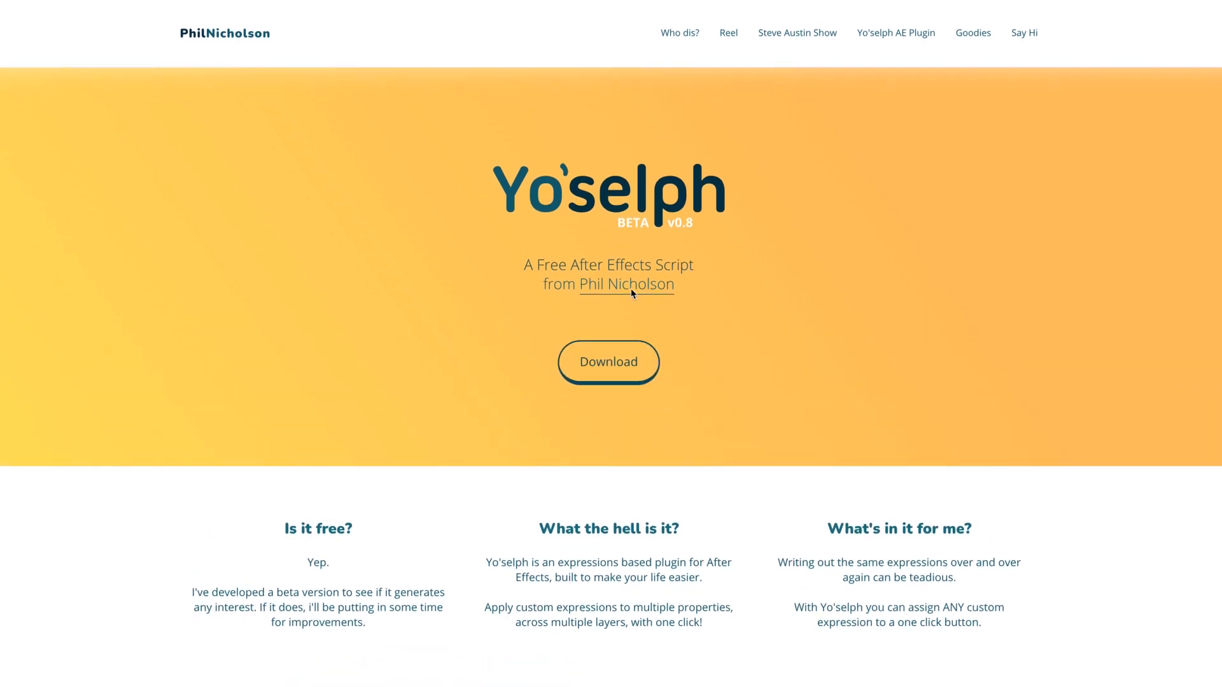